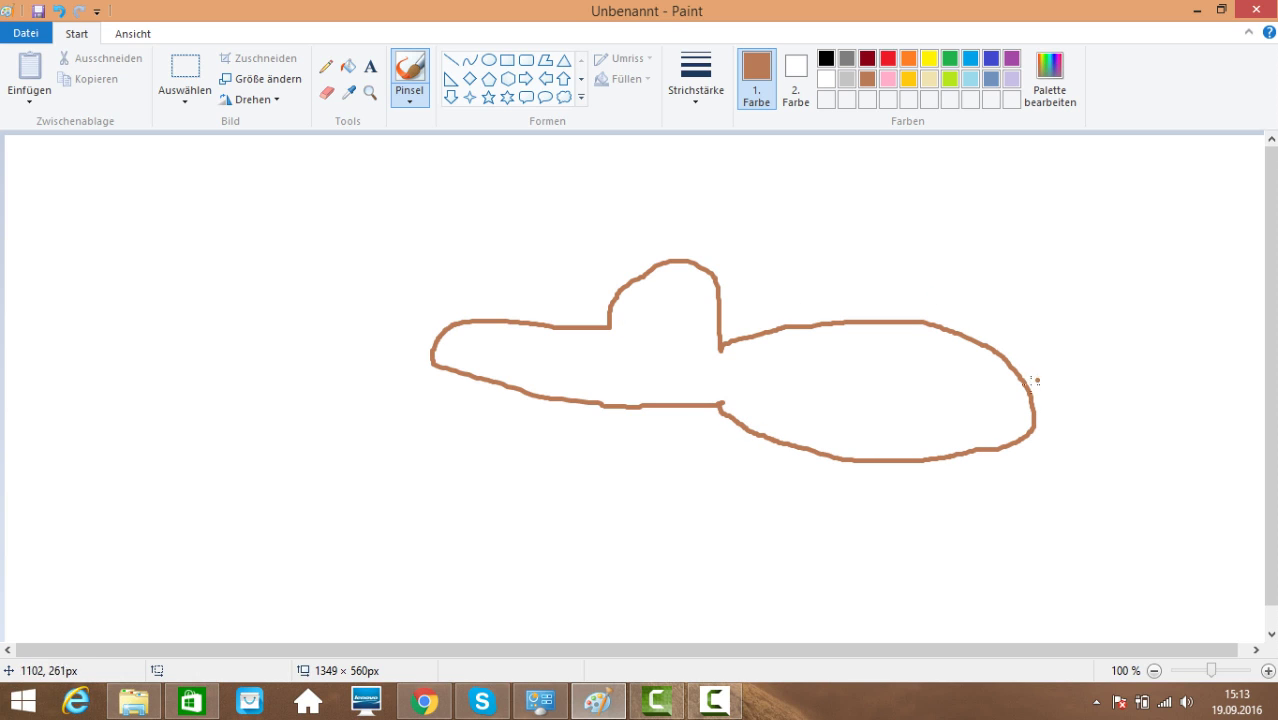
Draw the horse's curved tail and four legs with feet in brown, attached to the rear and underside of the body
left_click_drag(1036, 403, 1079, 446)
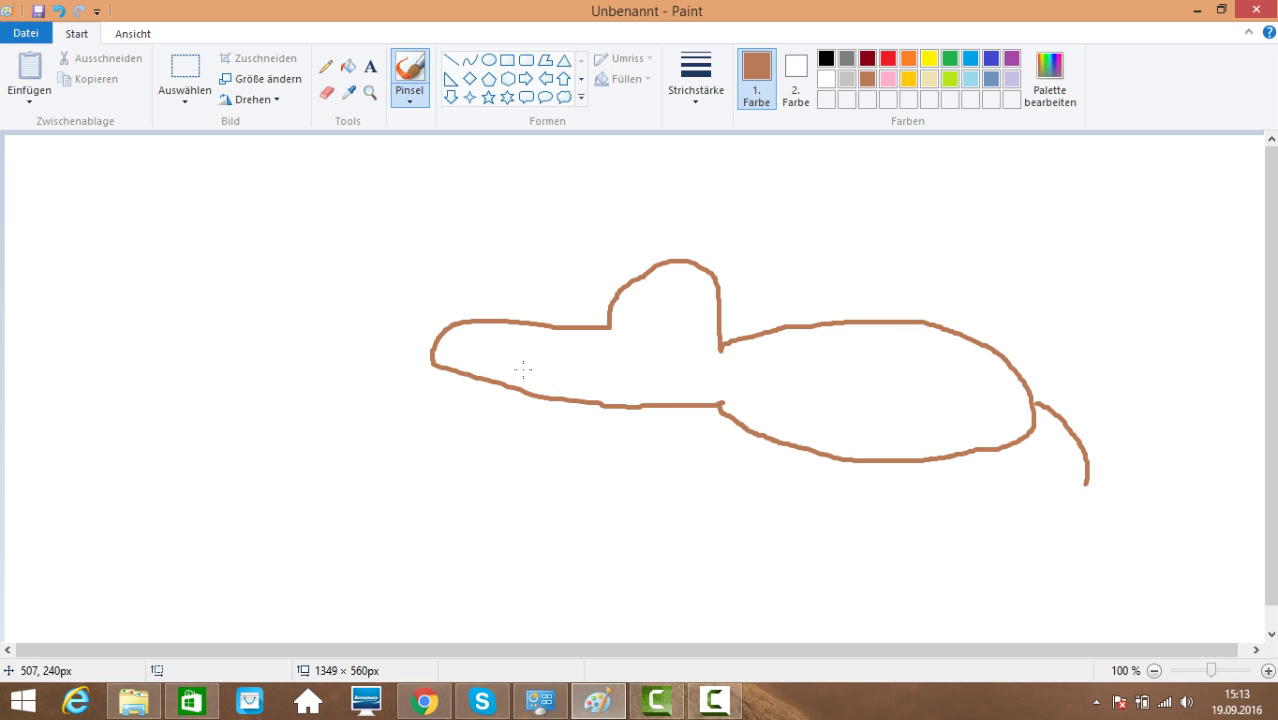
left_click_drag(727, 416, 749, 488)
left_click_drag(814, 448, 809, 516)
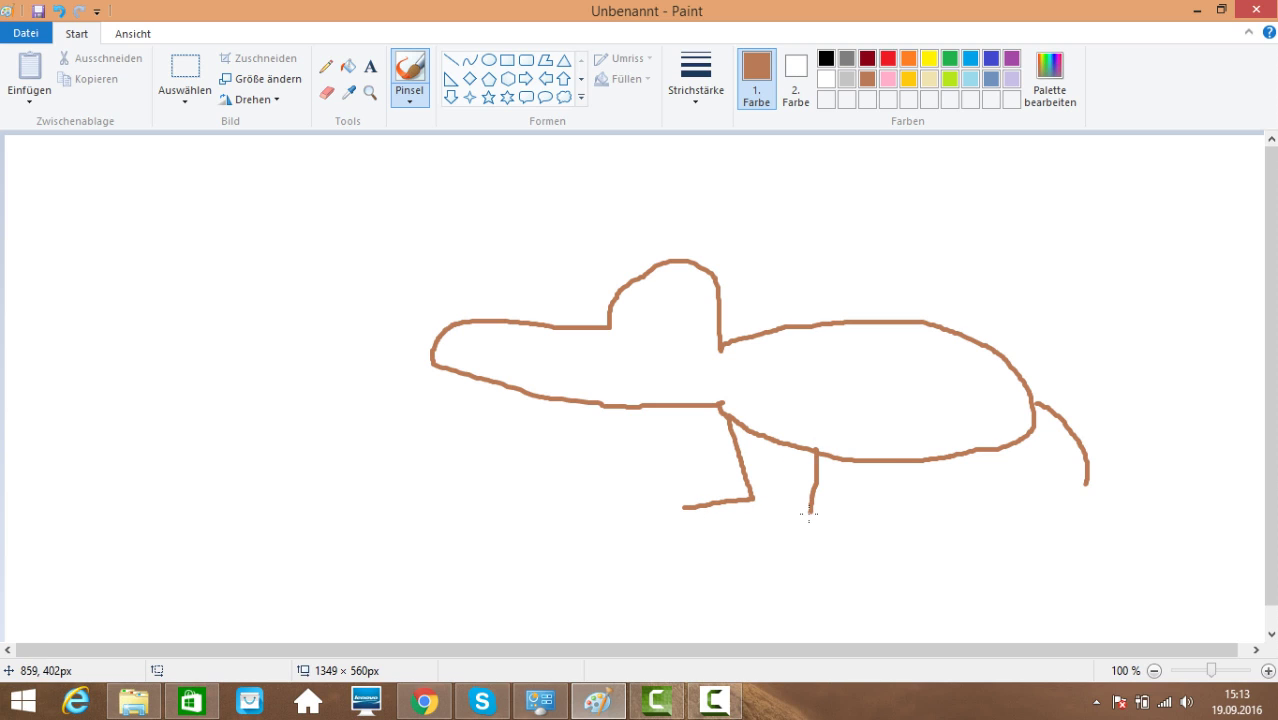
mouse_move(899, 458)
left_mouse_down()
mouse_move(904, 524)
mouse_move(860, 520)
left_mouse_up()
left_click(935, 470)
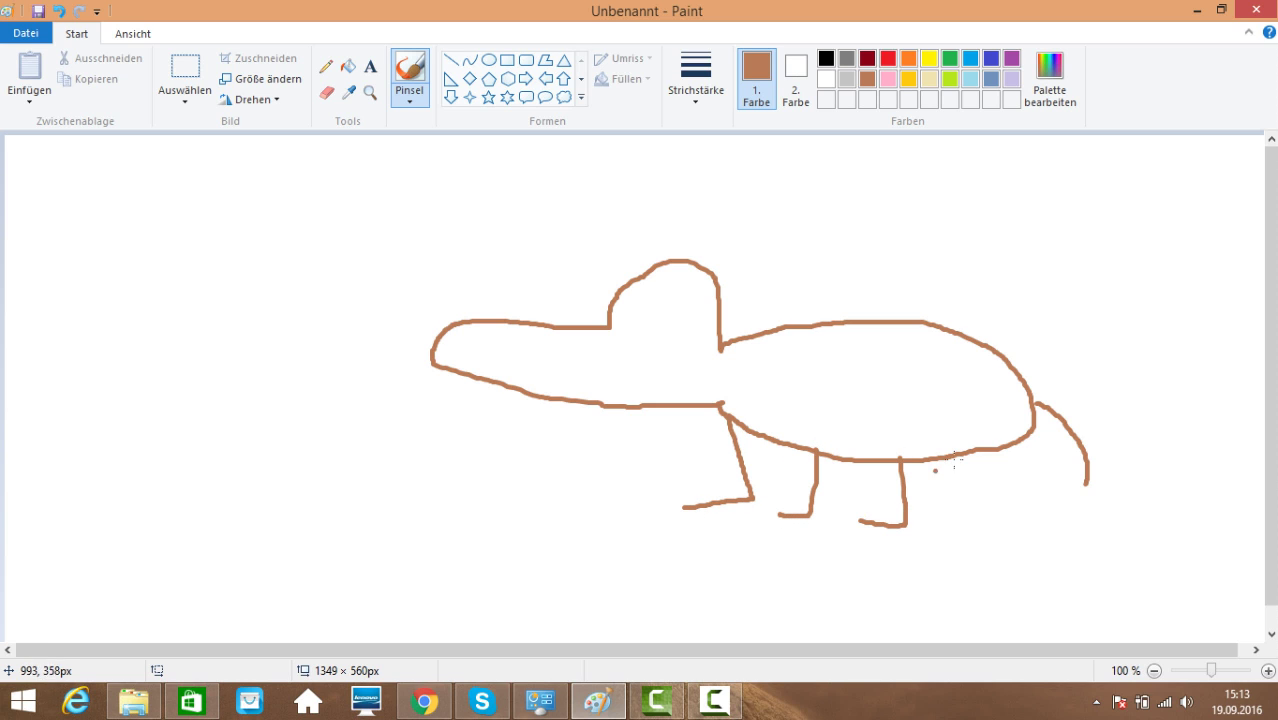
left_click_drag(978, 442, 978, 521)
Scribble a thick black mane over the back of the horse's head and neck, and sketch an eye beneath it
left_click(826, 59)
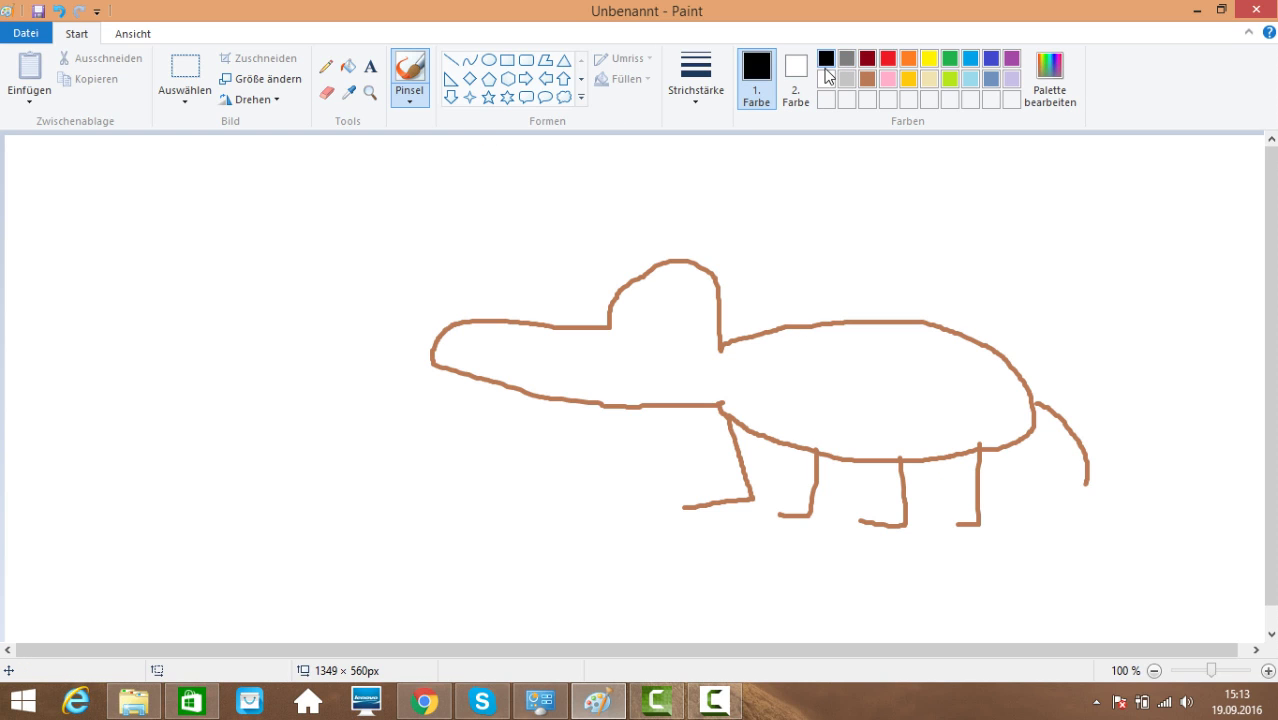
mouse_move(718, 276)
left_mouse_down()
mouse_move(770, 334)
mouse_move(725, 281)
mouse_move(741, 328)
mouse_move(726, 356)
mouse_move(733, 318)
mouse_move(739, 358)
mouse_move(769, 333)
mouse_move(758, 355)
mouse_move(751, 290)
mouse_move(692, 287)
mouse_move(730, 274)
left_mouse_up()
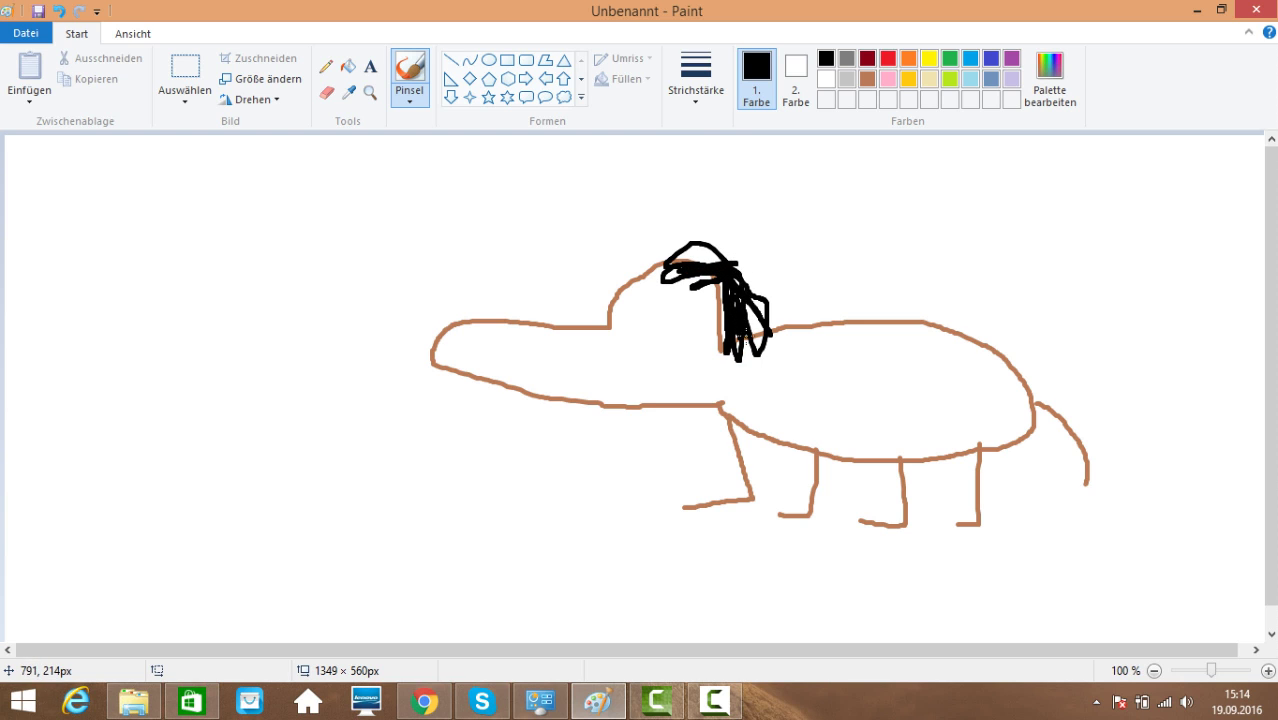
left_click_drag(728, 328, 760, 288)
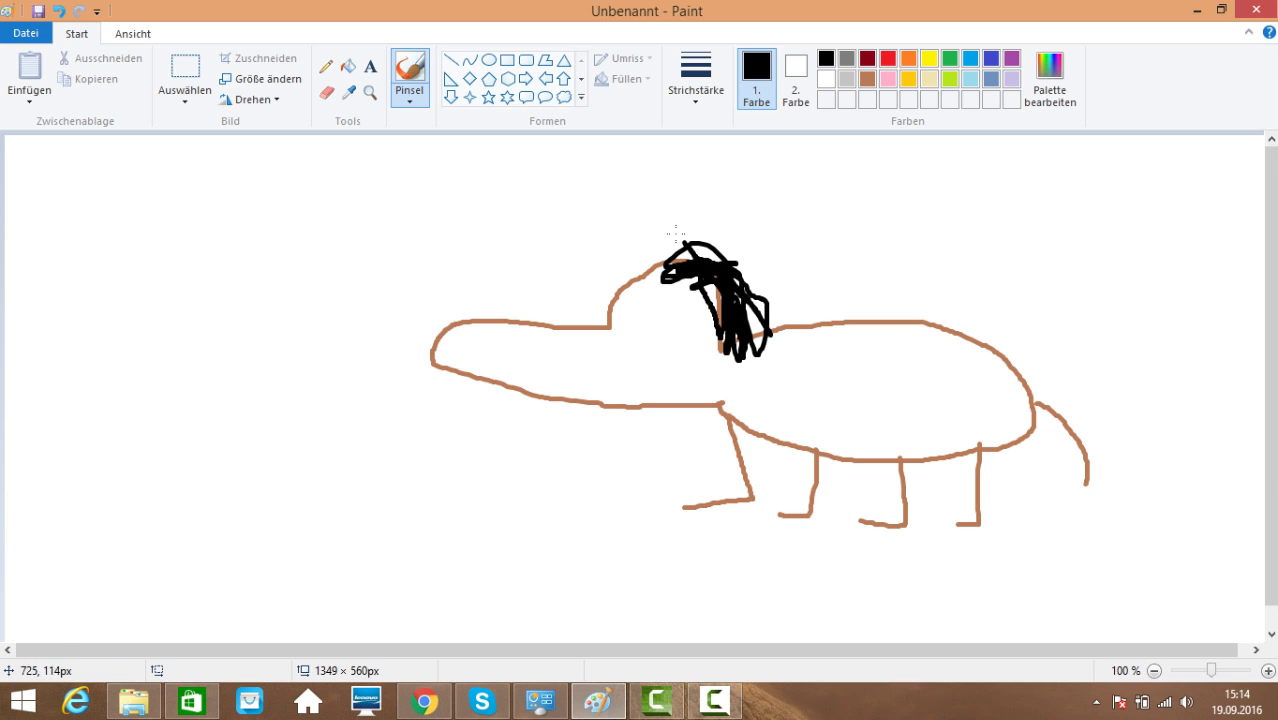
left_click_drag(676, 234, 728, 262)
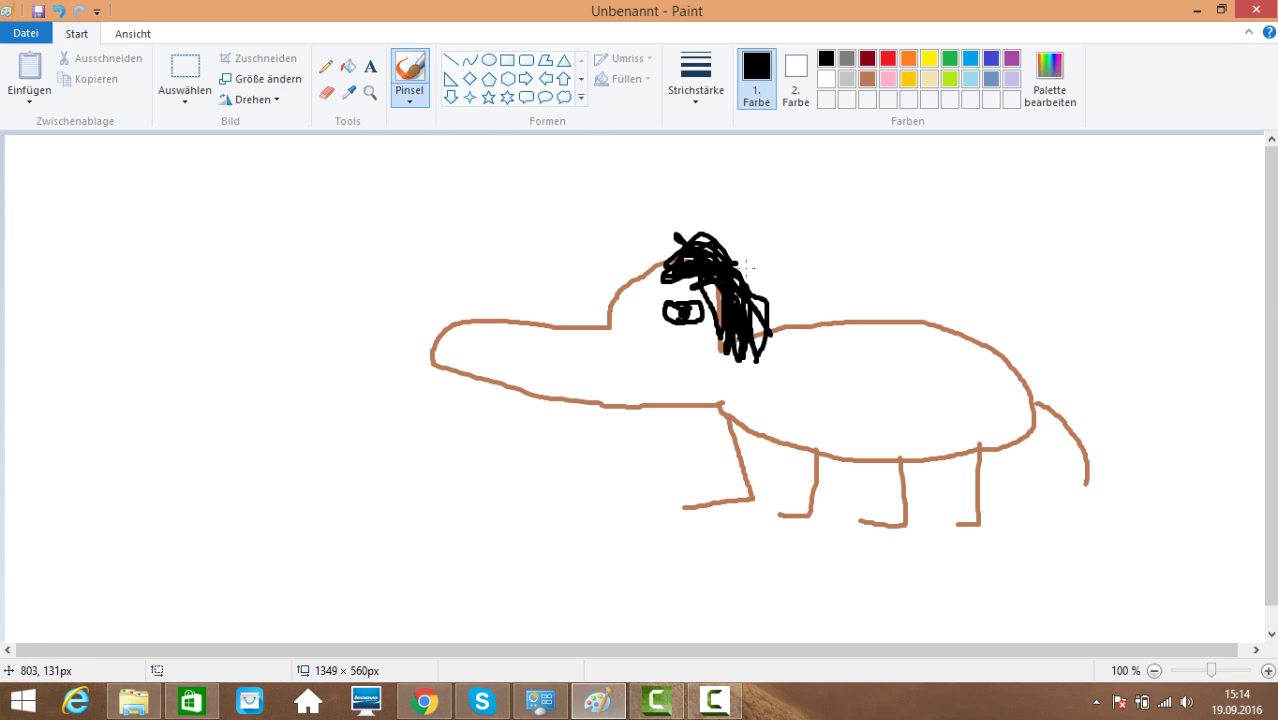
Undo the eye and redraw it in black, adding a toothed smile, nostrils, a snout line and a tail tuft
left_click(61, 14)
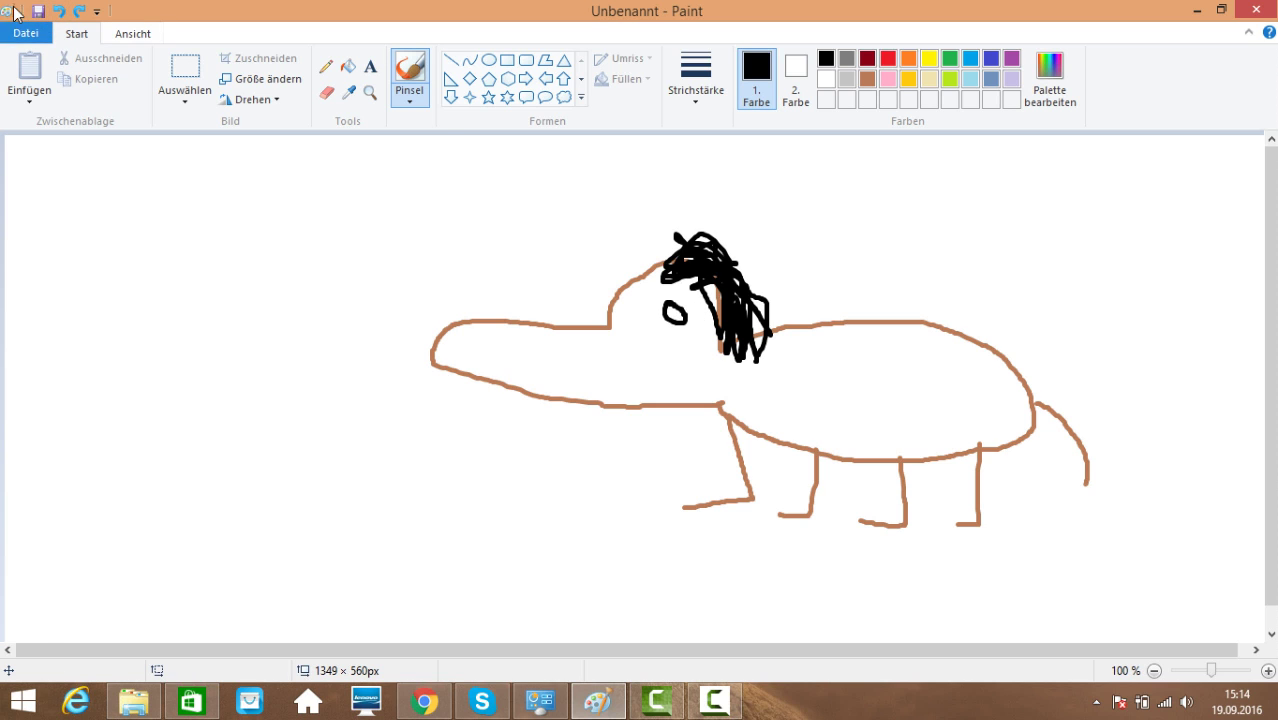
left_click(59, 11)
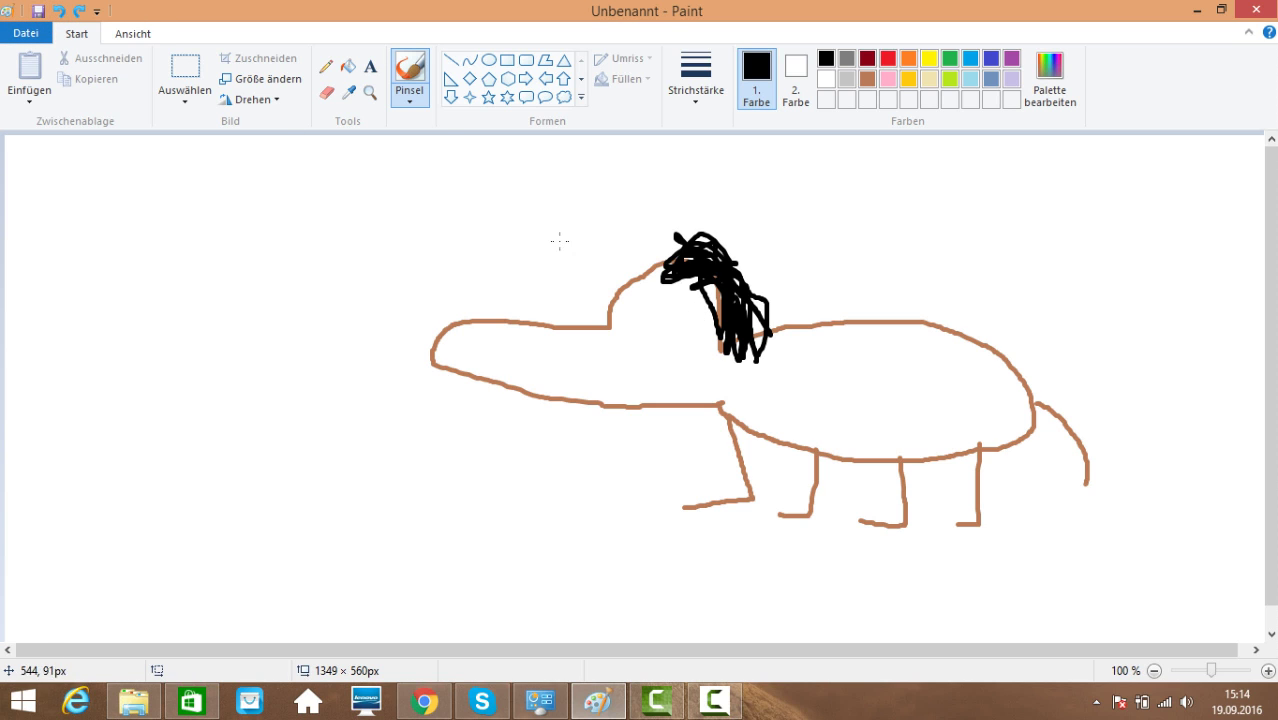
mouse_move(668, 316)
left_mouse_down()
mouse_move(676, 342)
mouse_move(678, 326)
mouse_move(652, 366)
mouse_move(689, 363)
mouse_move(668, 379)
left_mouse_up()
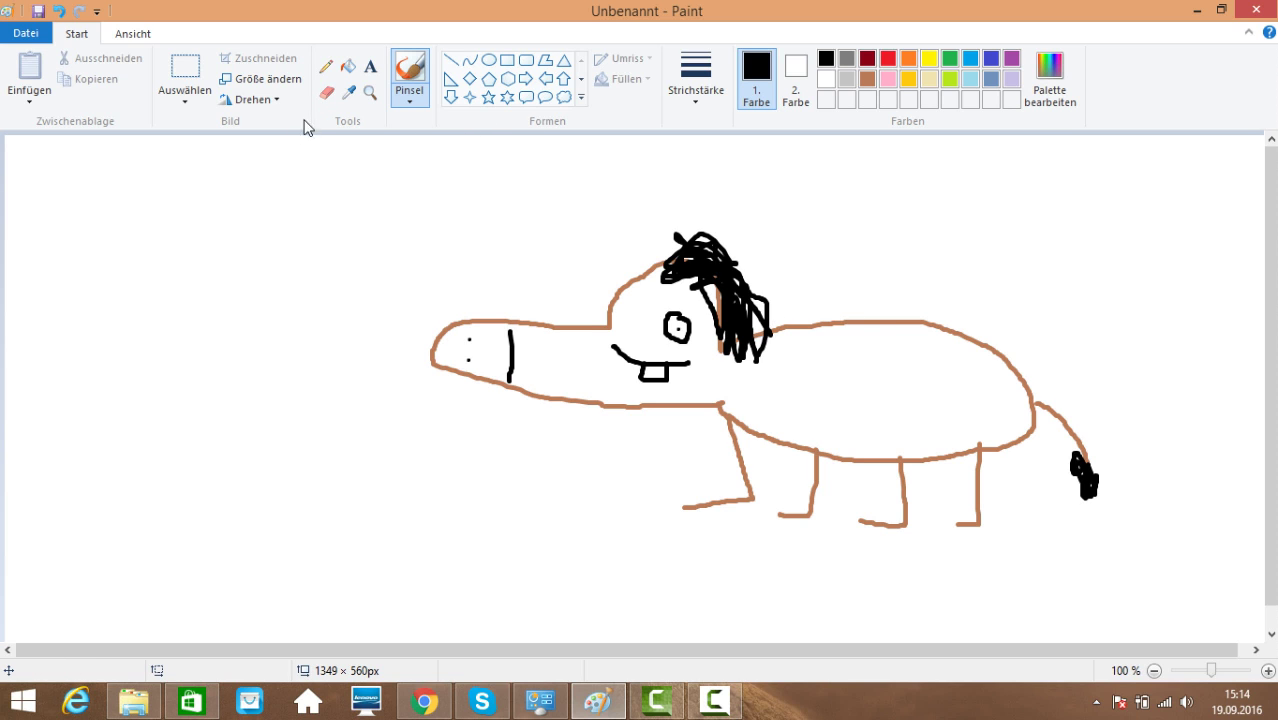
Fill the background with lime green and the horse's body and head with brown
left_click(949, 79)
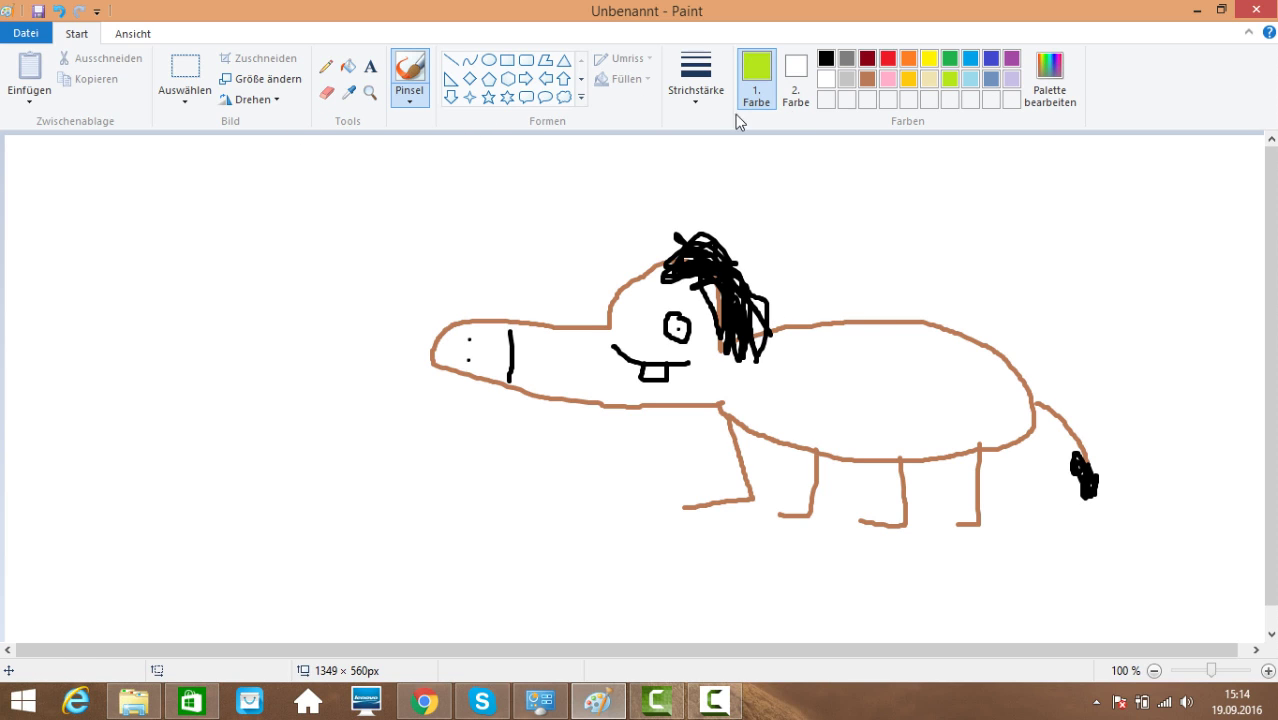
left_click(348, 66)
left_click(408, 206)
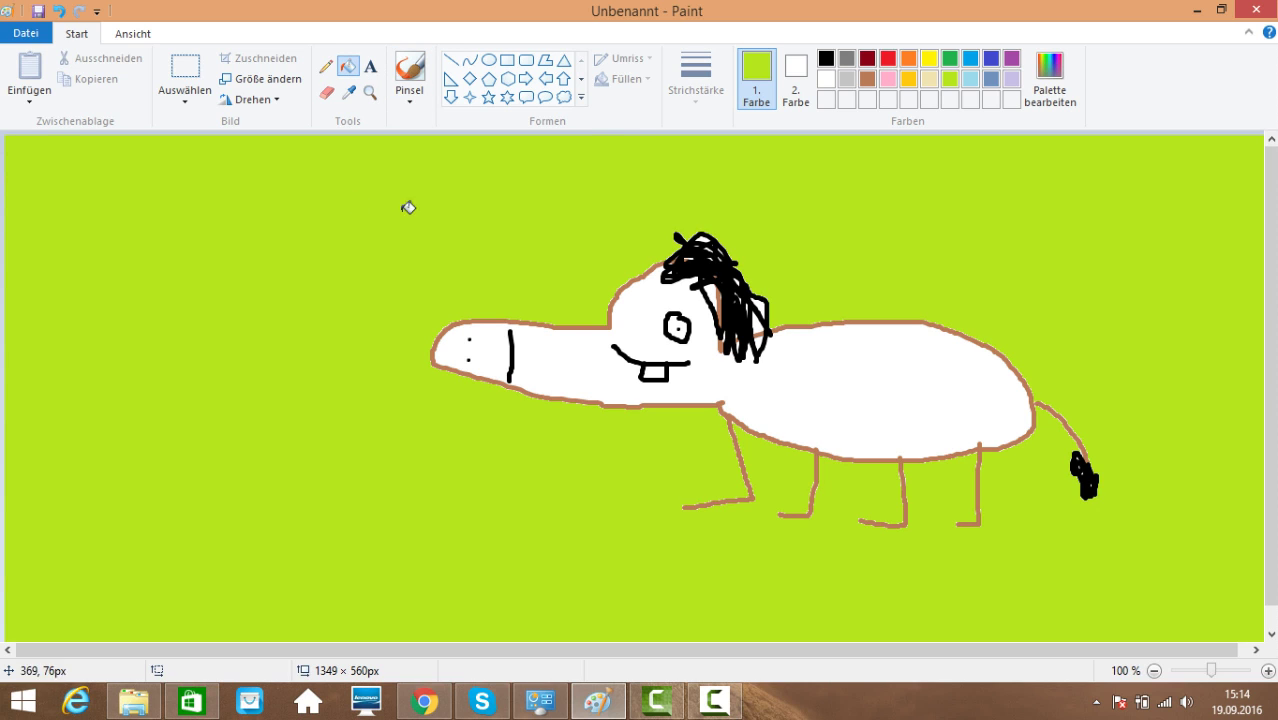
left_click(867, 79)
left_click(872, 365)
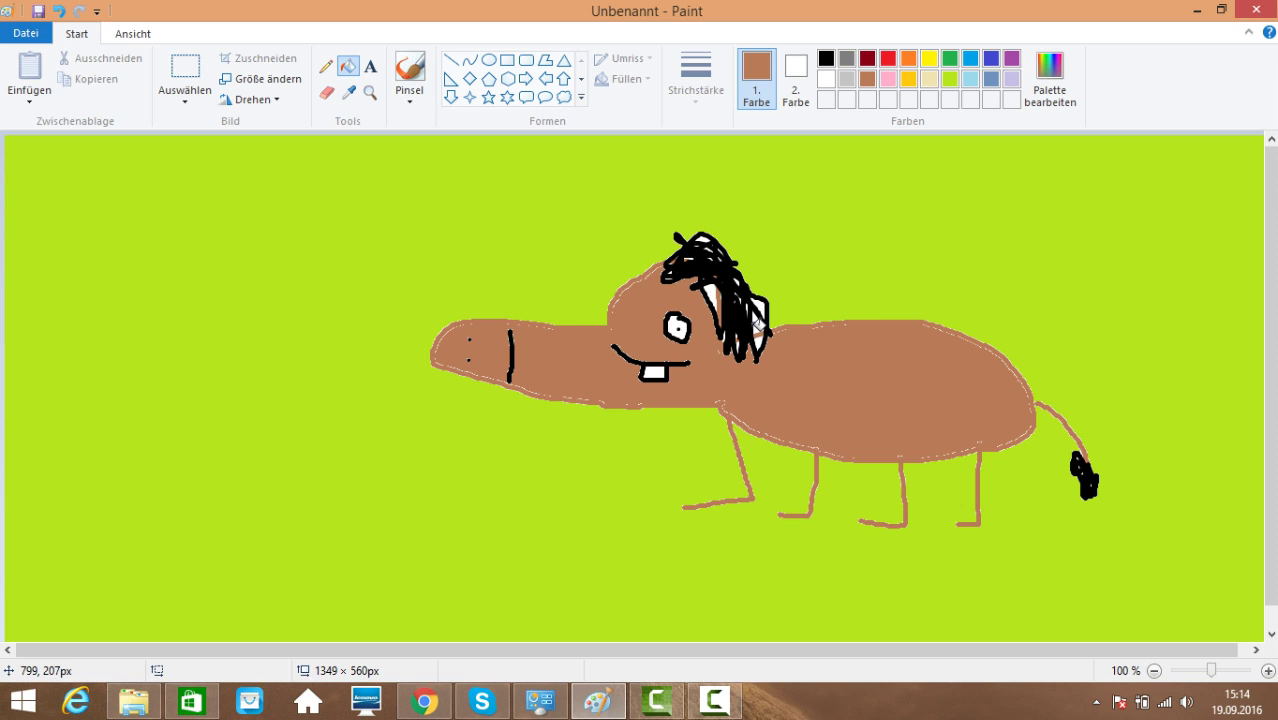
Fill the gaps in the horse's mane with black, then brush the mane denser and enlarge both nostrils
left_click(826, 58)
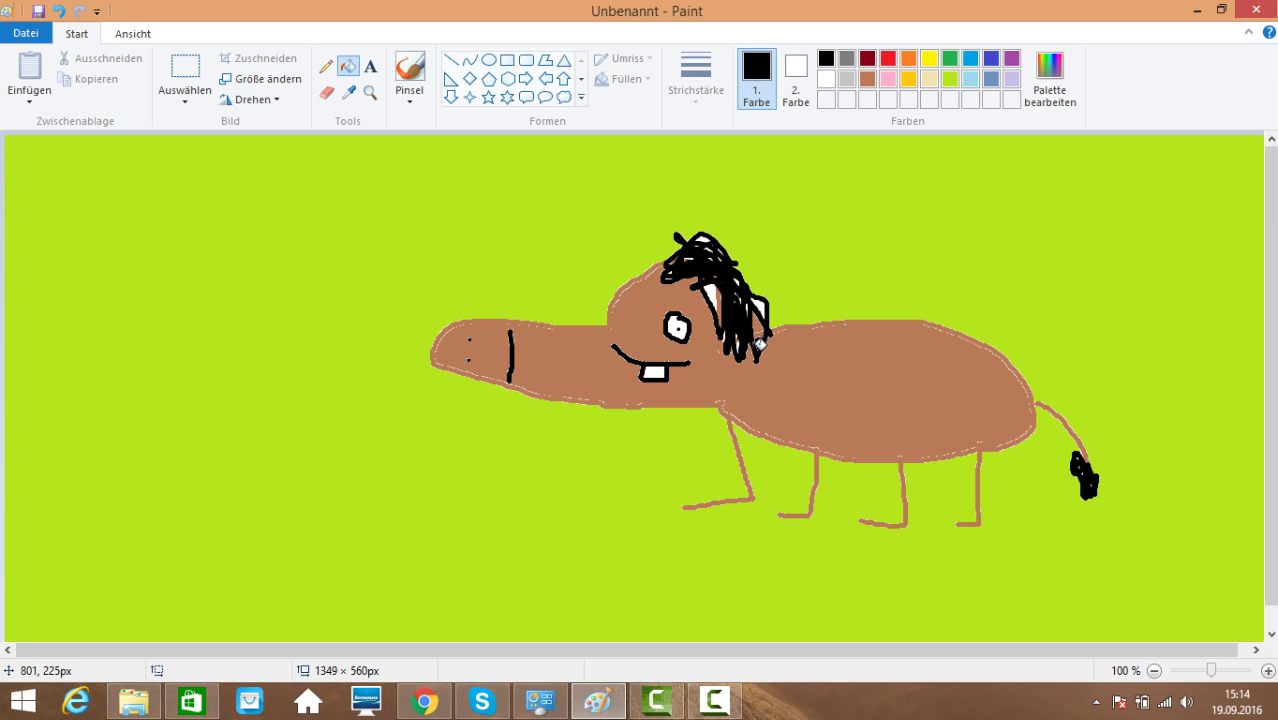
left_click(747, 350)
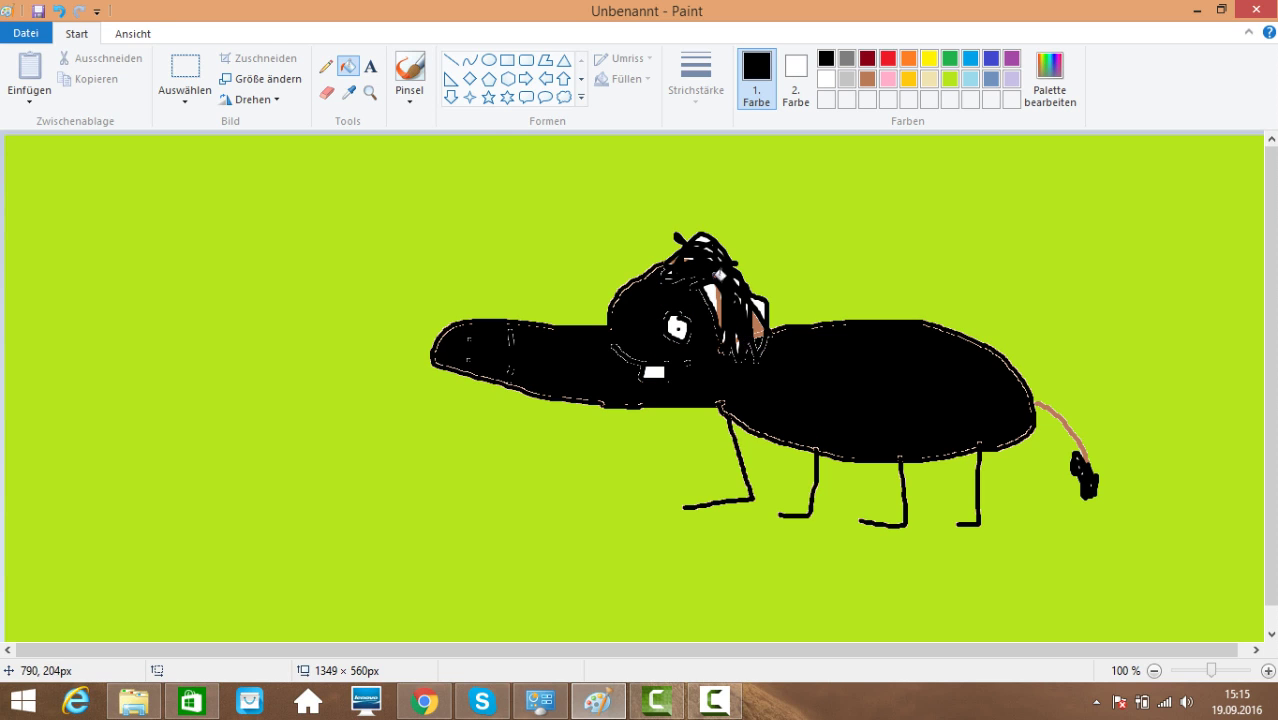
left_click(59, 11)
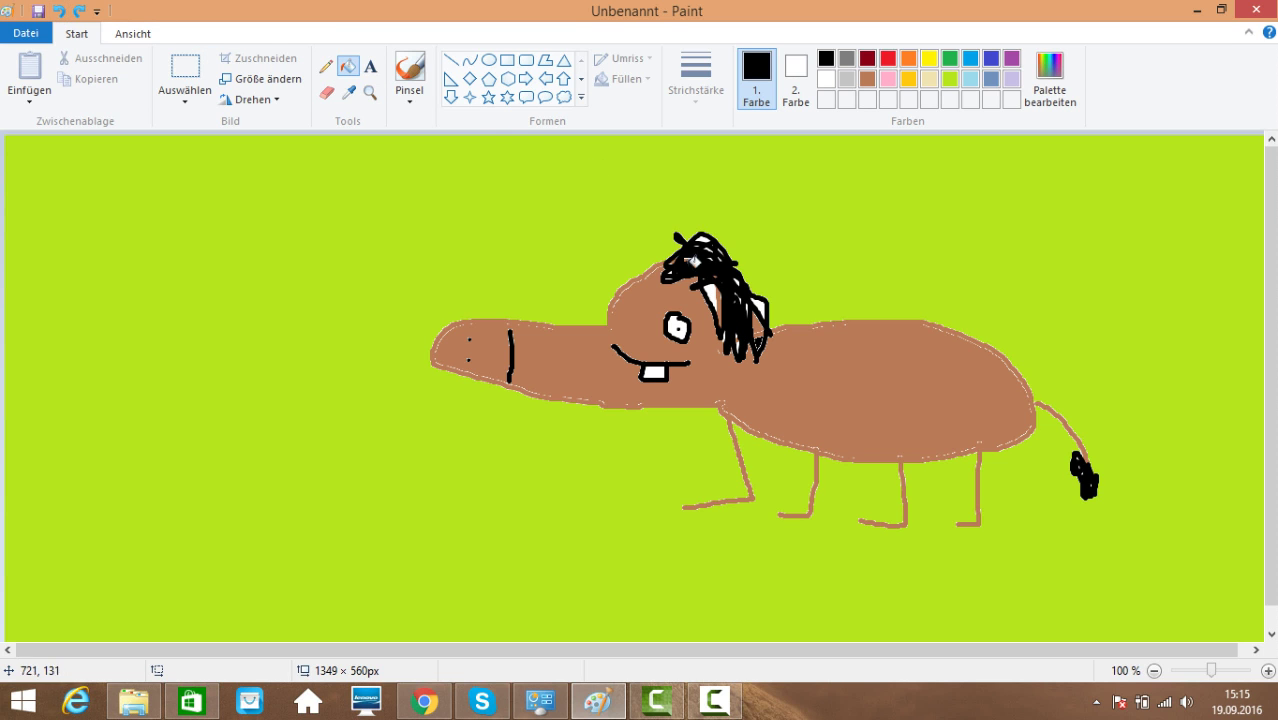
left_click(720, 292)
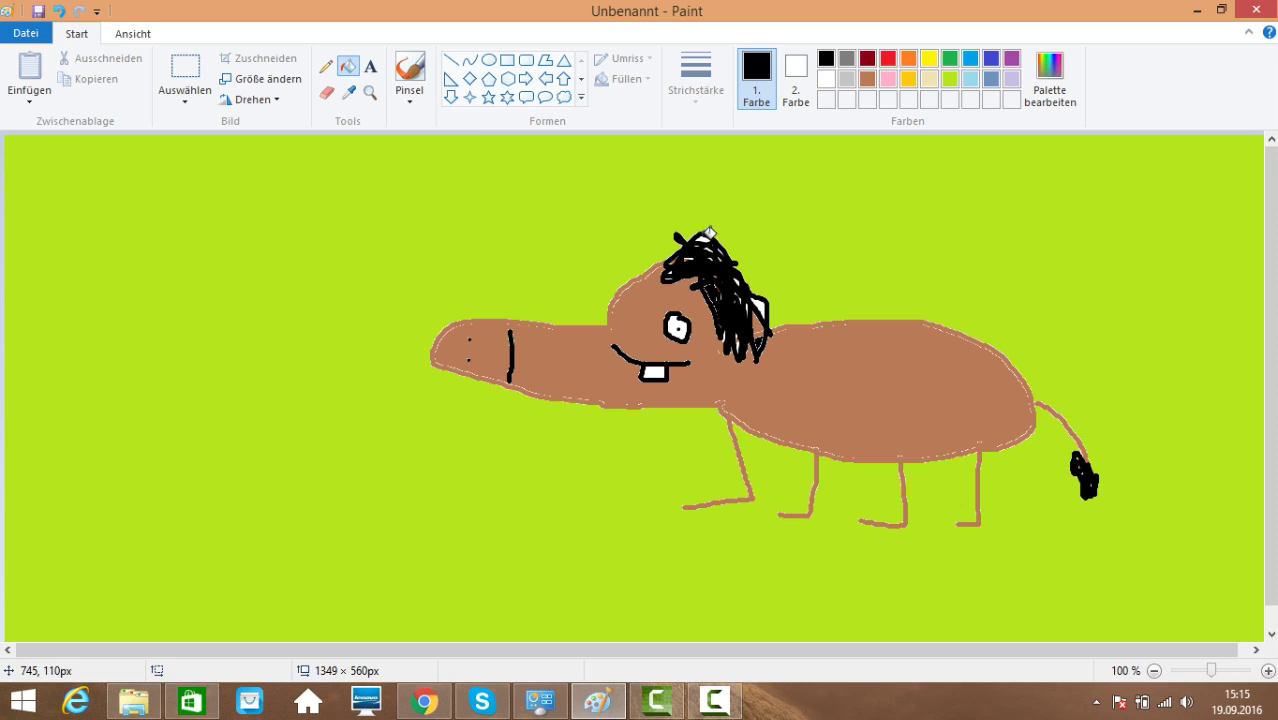
left_click(409, 72)
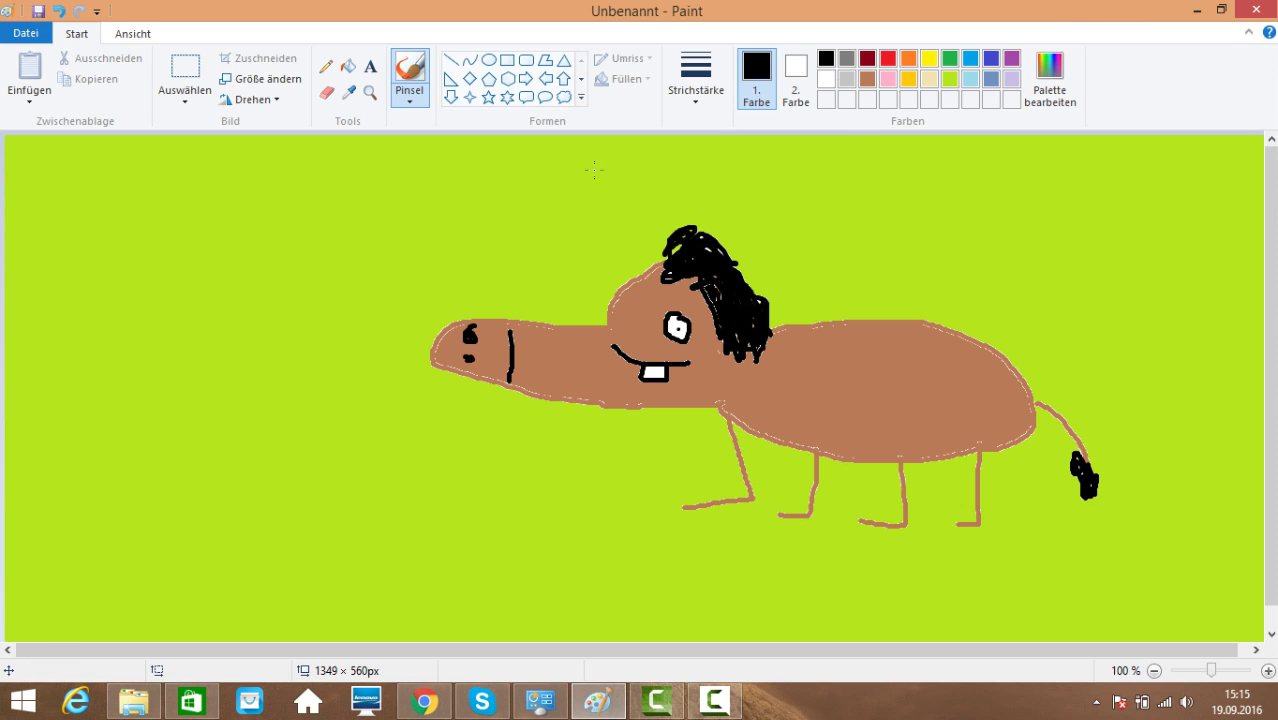
Draw a tree in front of the horse with a closed brown trunk outline and a cloud-shaped green crown outline
left_click(867, 79)
left_click_drag(153, 389, 122, 515)
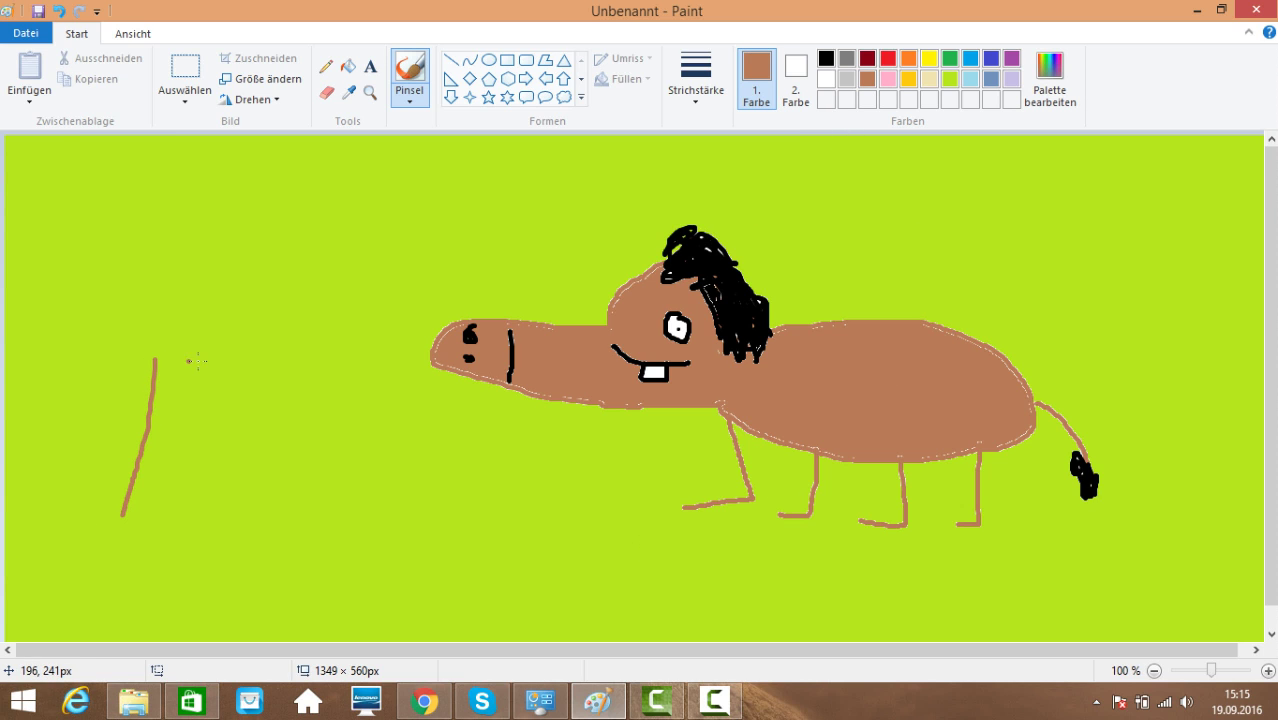
left_click_drag(198, 361, 220, 502)
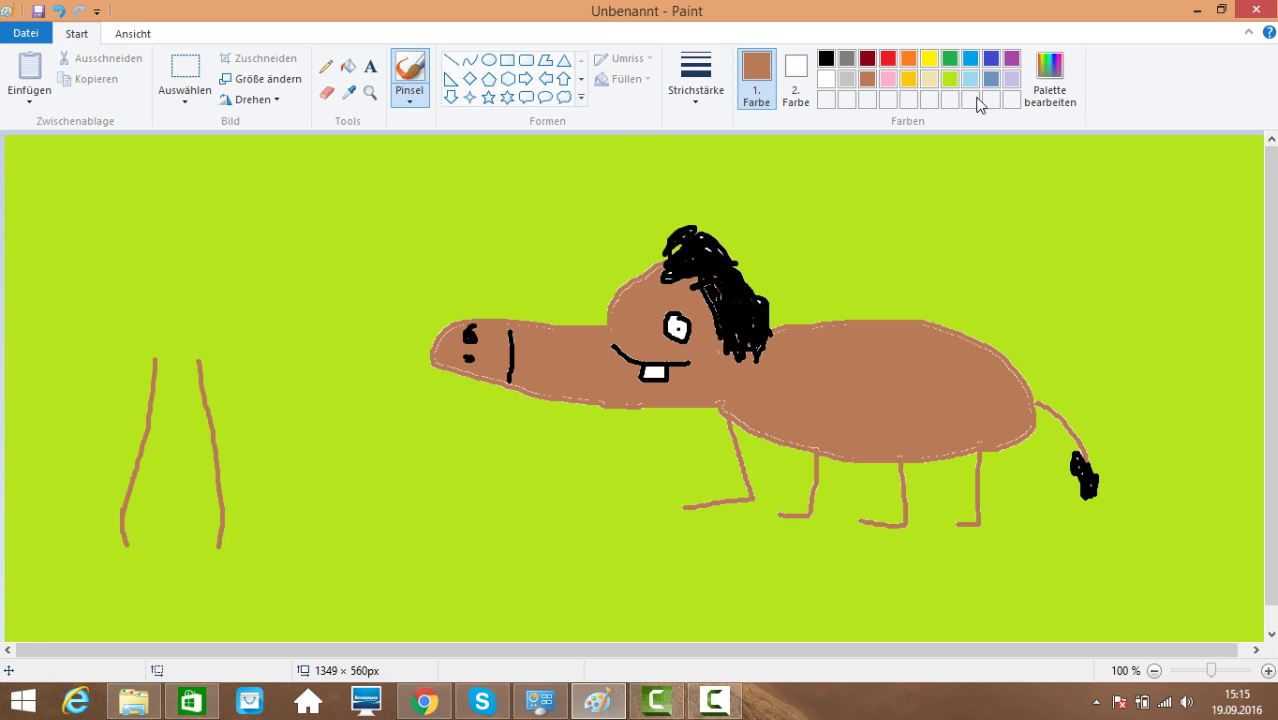
left_click(949, 58)
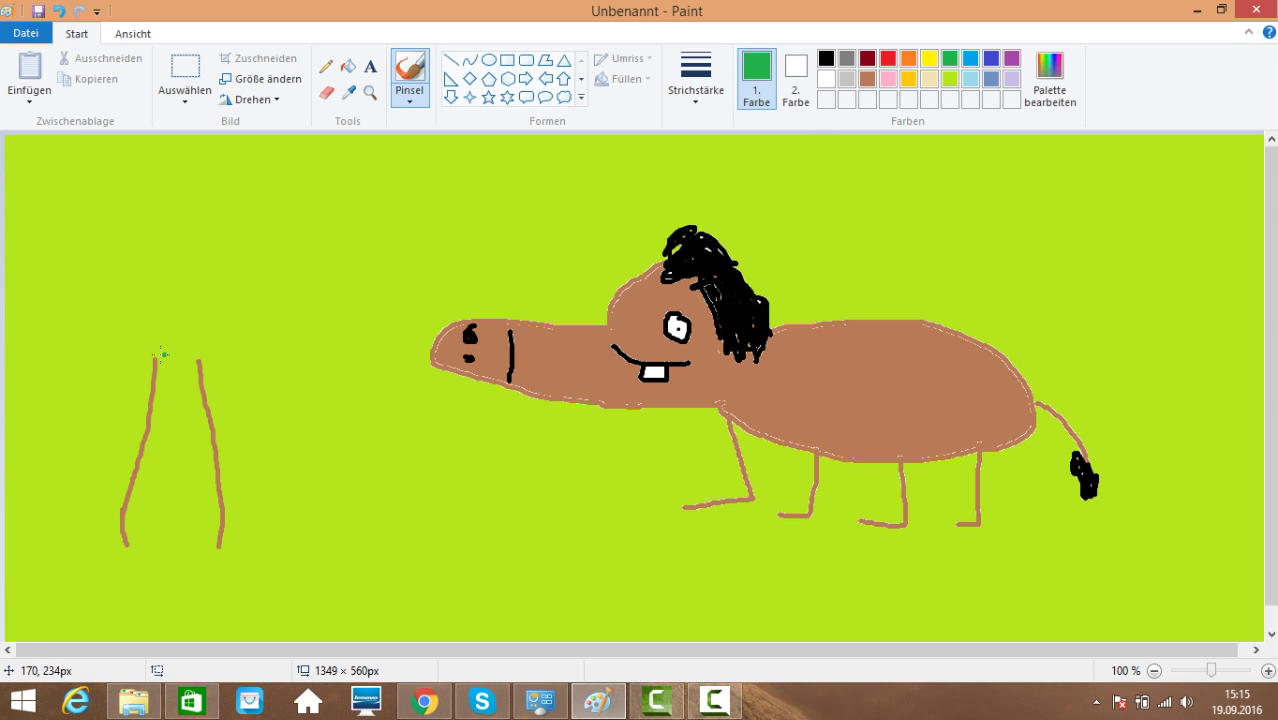
mouse_move(161, 354)
left_mouse_down()
mouse_move(133, 298)
mouse_move(235, 284)
mouse_move(272, 356)
mouse_move(242, 399)
left_mouse_up()
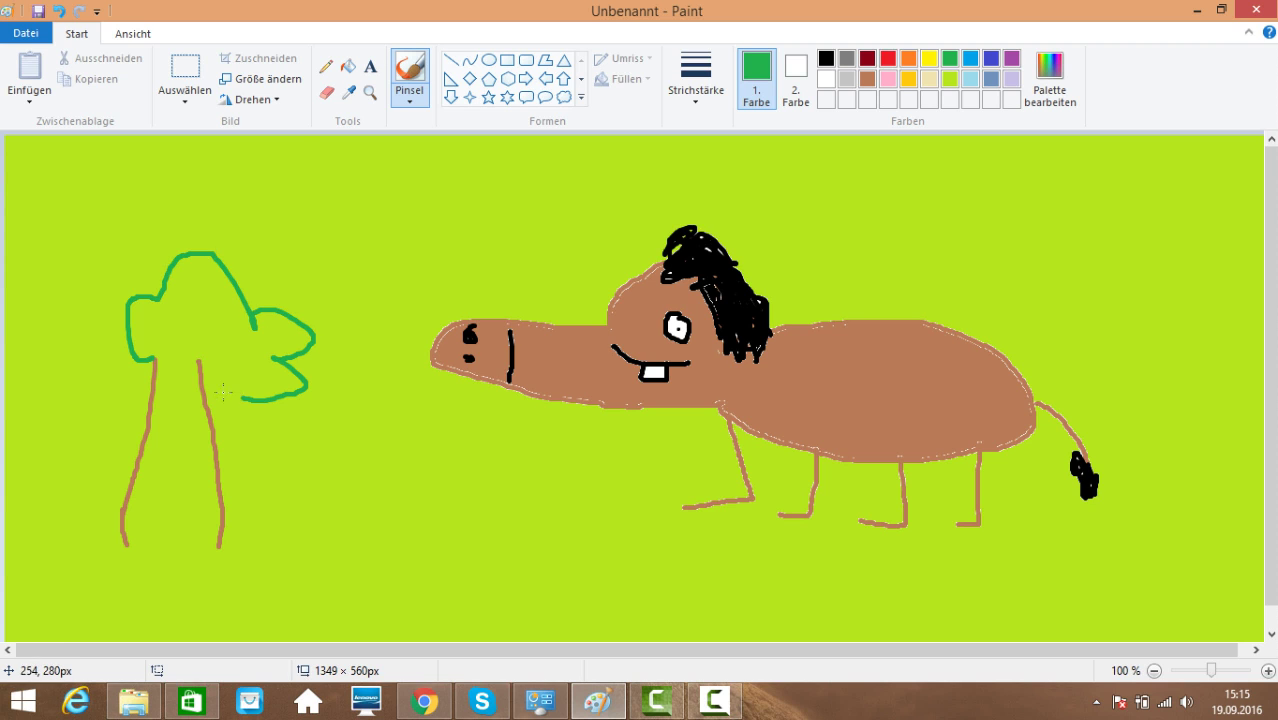
left_click(867, 79)
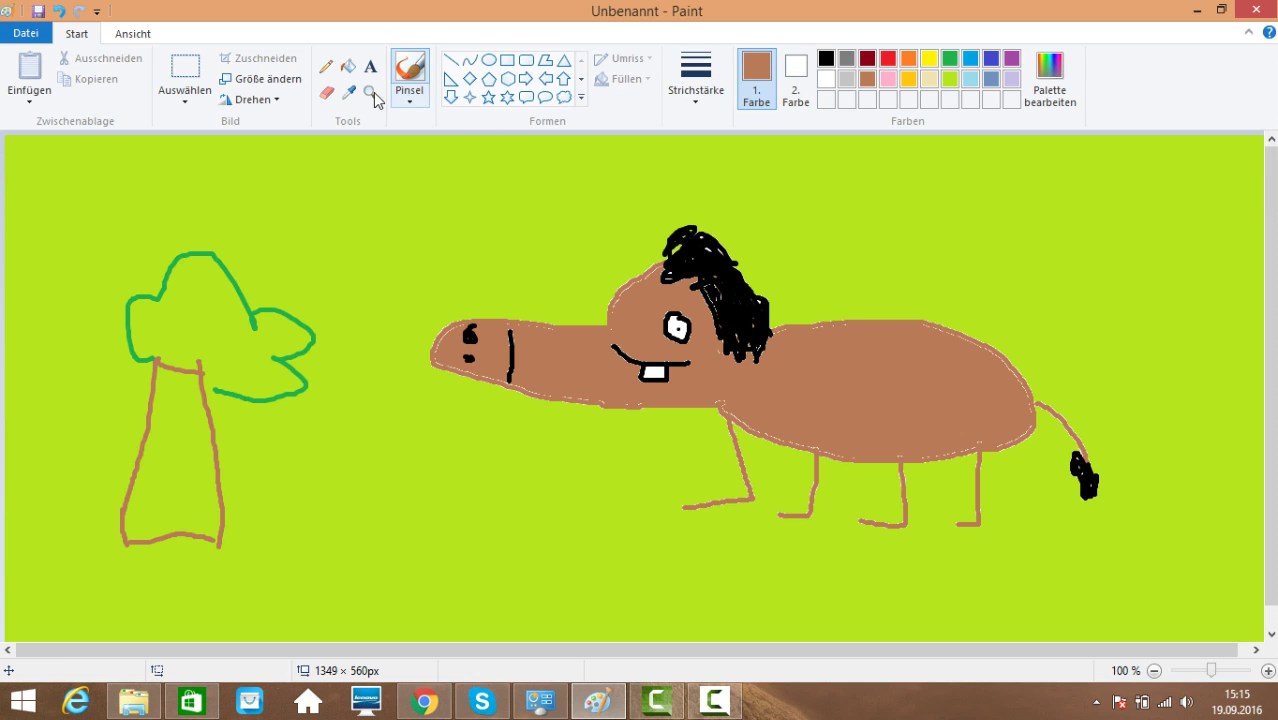
Try to fill the tree trunk with brown and undo the fill
left_click(348, 66)
left_click(158, 465)
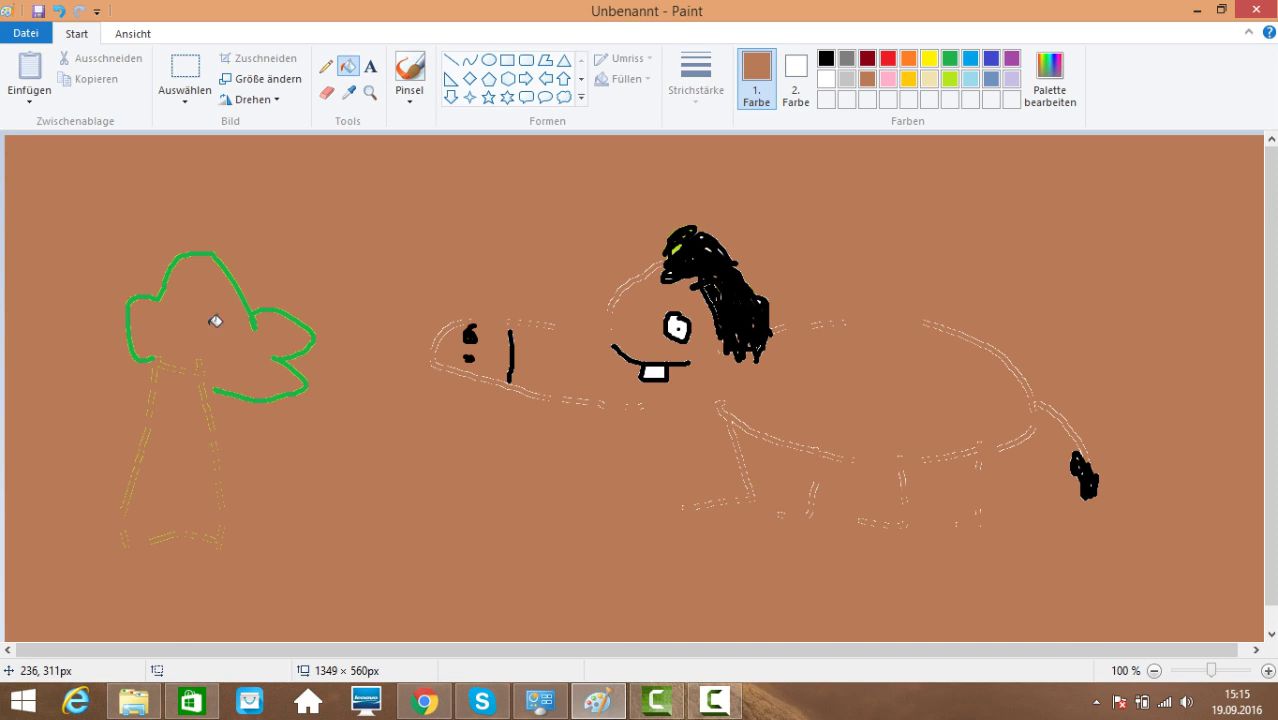
left_click(59, 11)
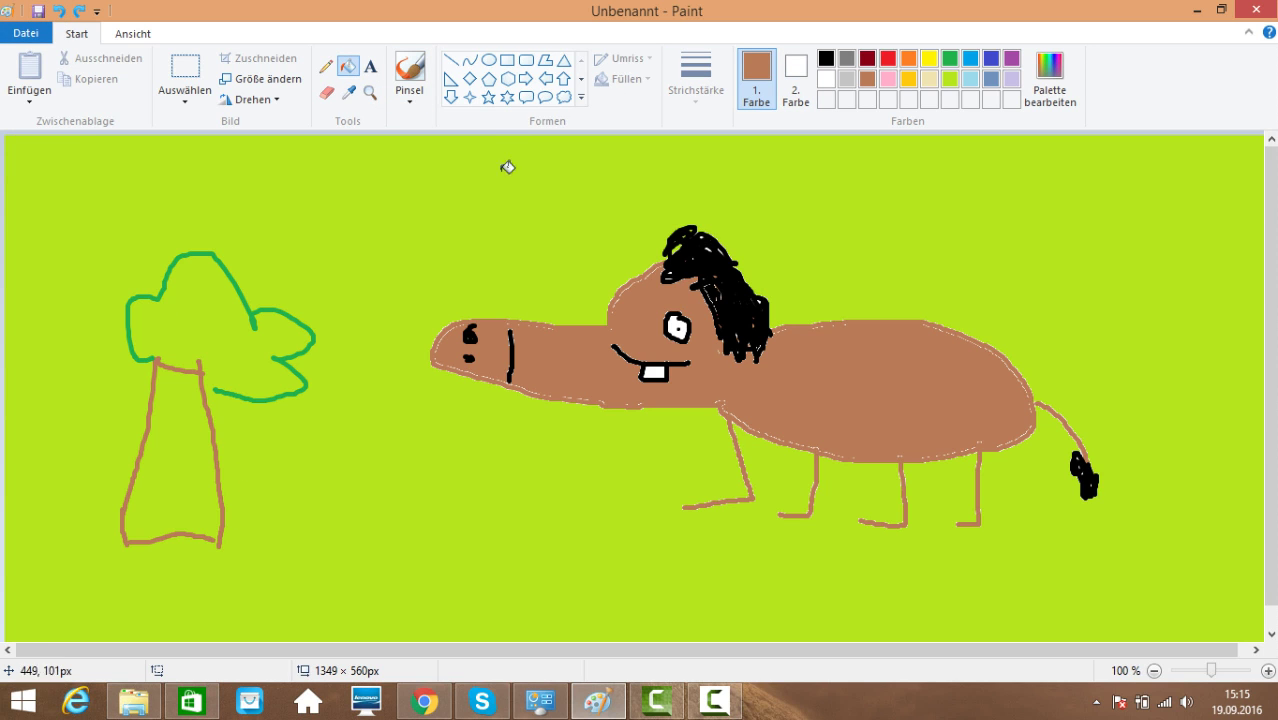
Close the gap at the trunk's lower right corner with the brown brush and fill the trunk with brown
left_click(411, 95)
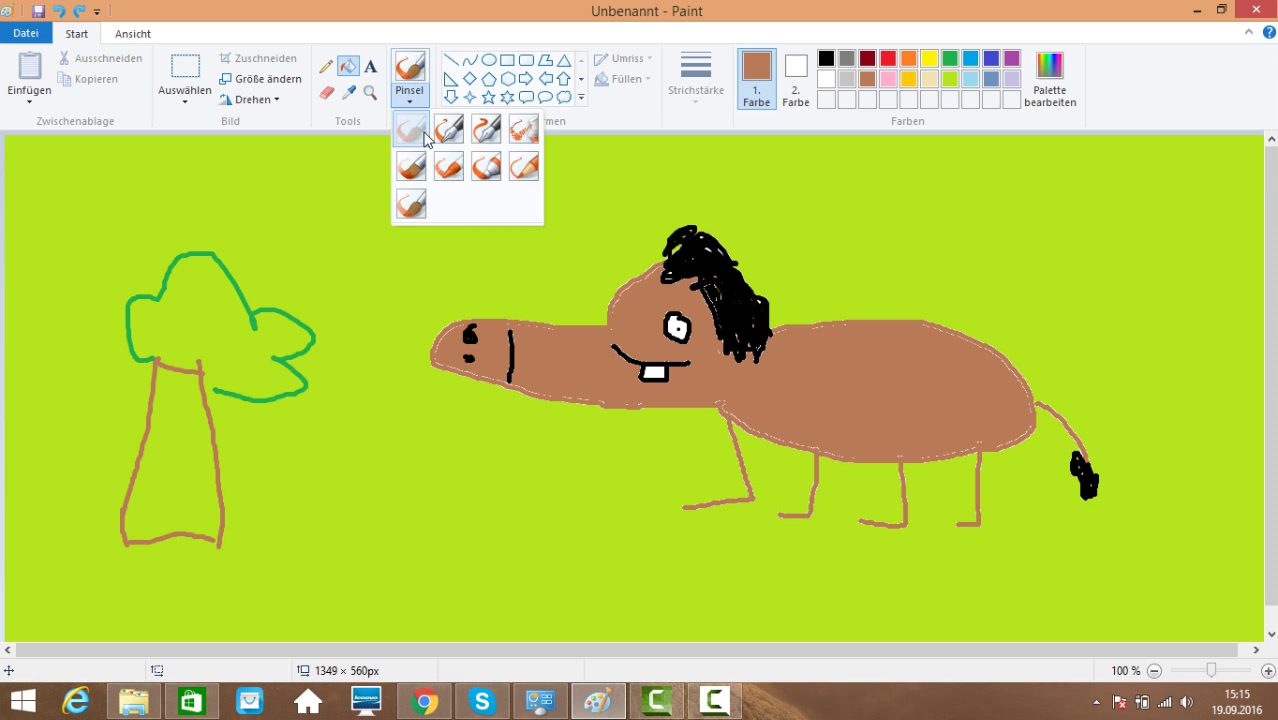
left_click(427, 139)
left_click(238, 563)
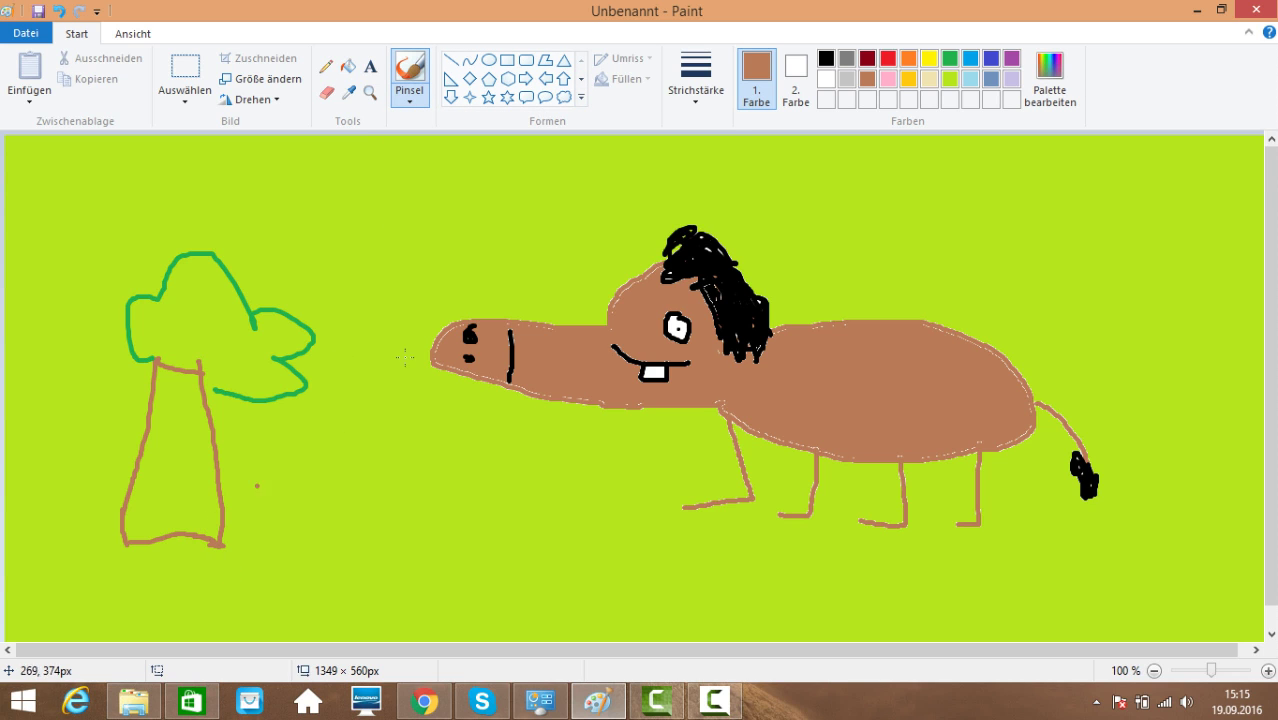
left_click(348, 66)
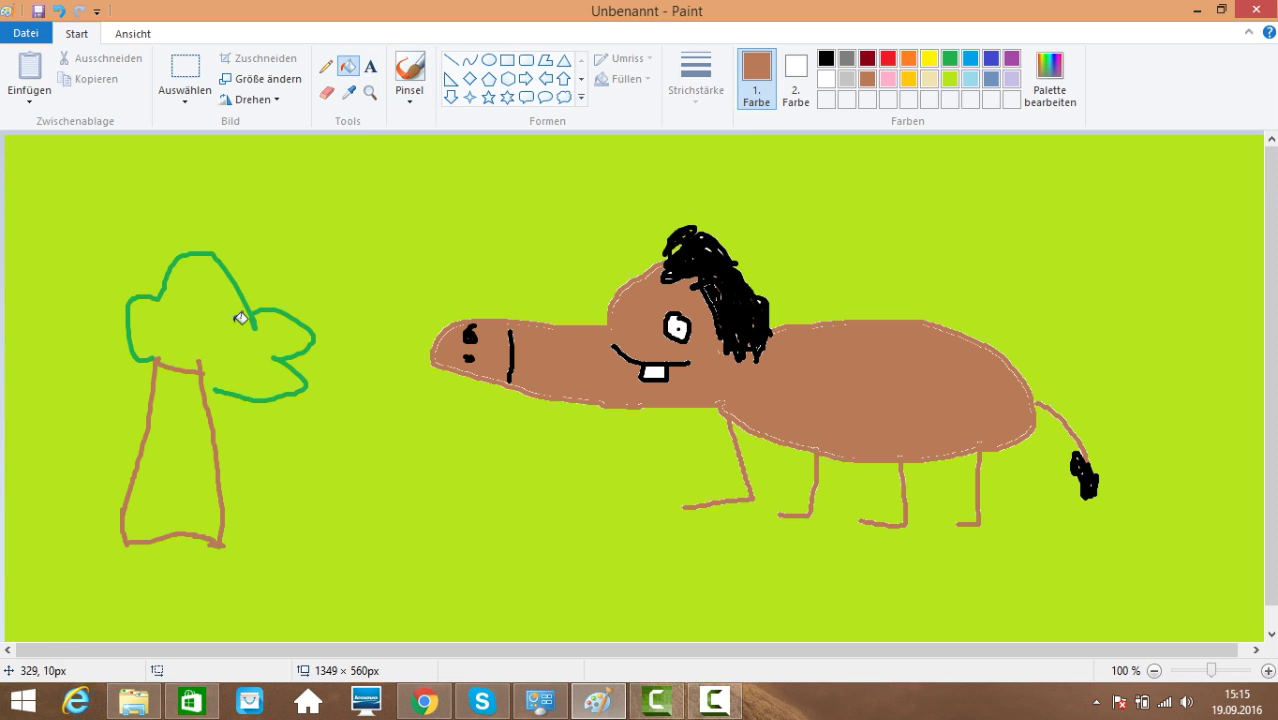
left_click(177, 460)
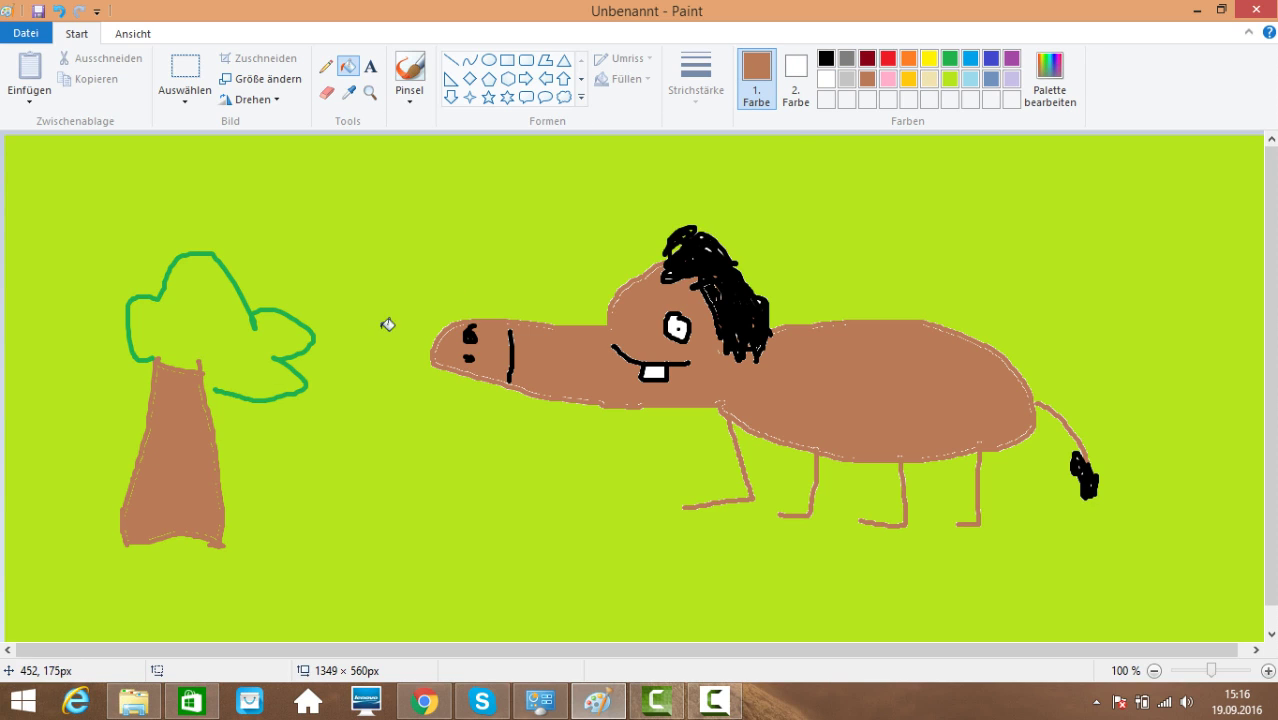
Close the crown outline beside the trunk with a green pencil line and fill the crown with green
left_click(259, 347)
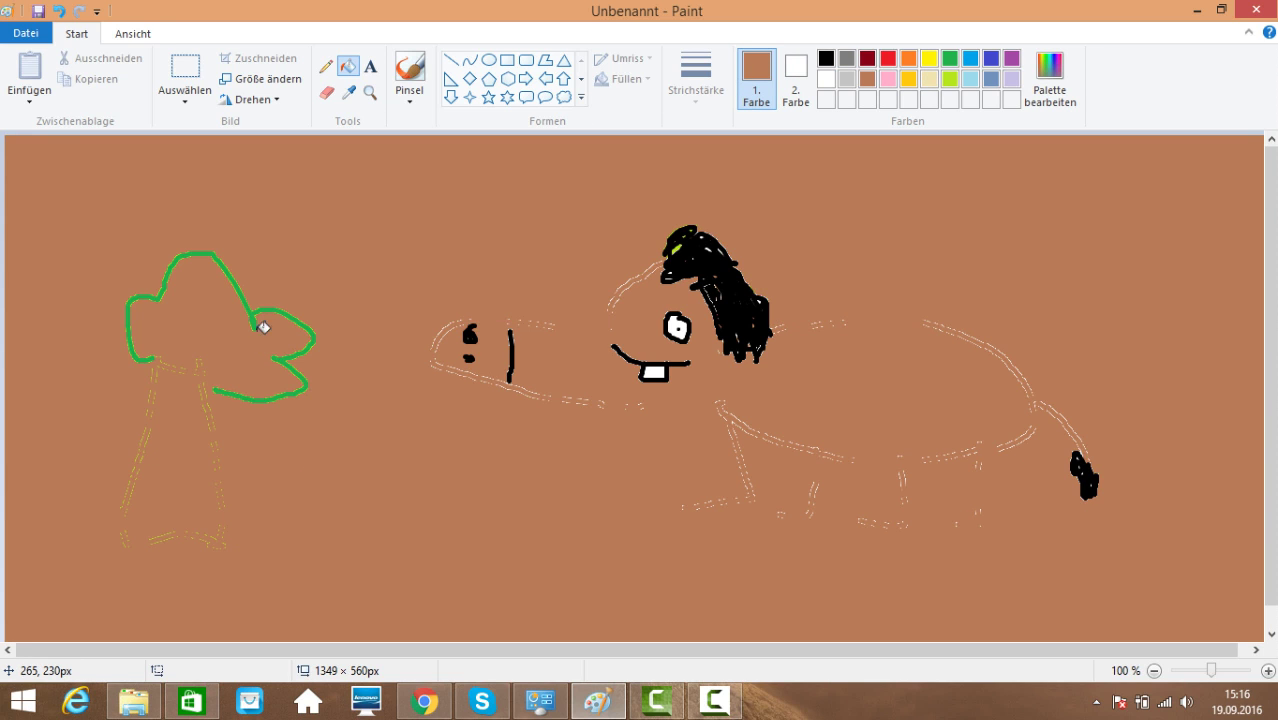
left_click(60, 12)
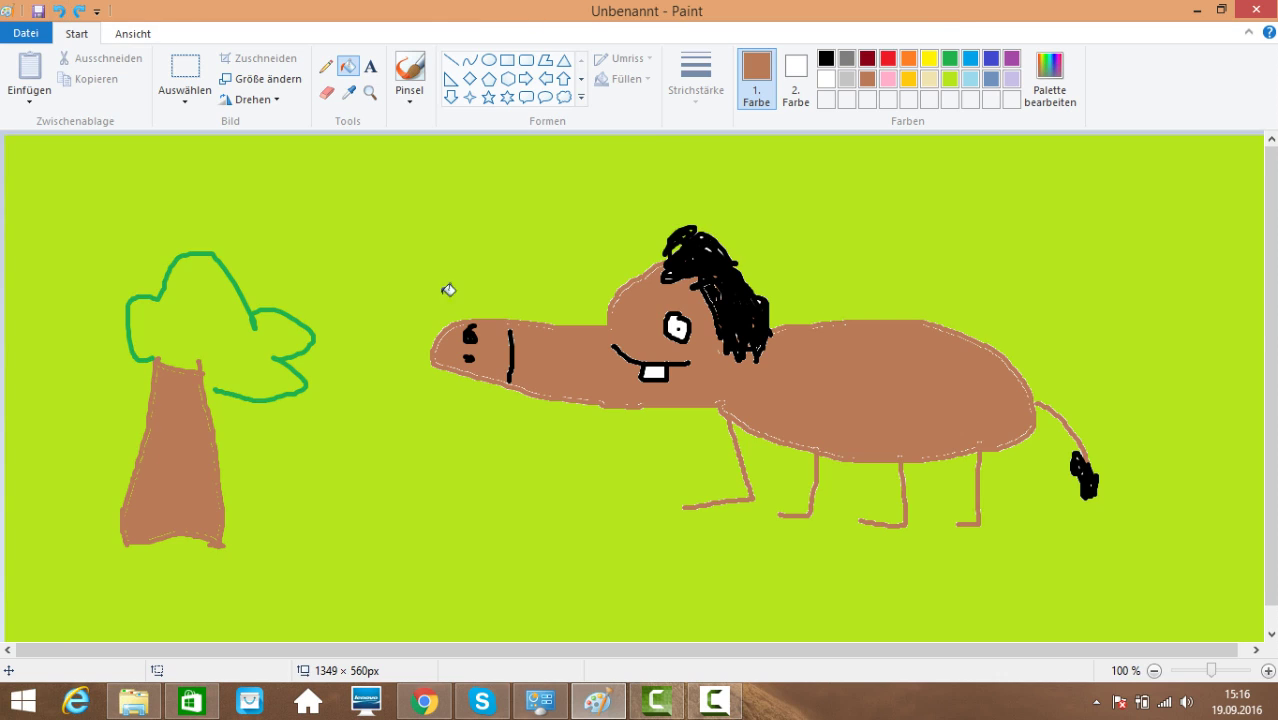
left_click(950, 60)
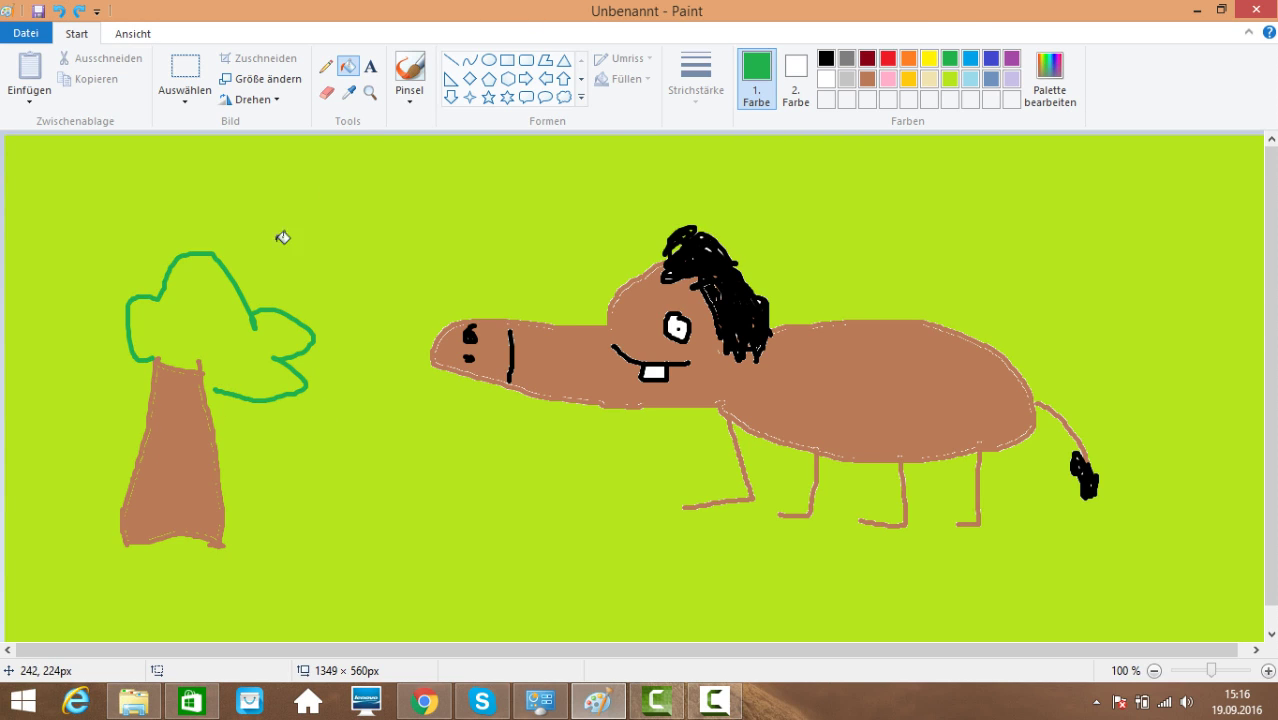
left_click(325, 66)
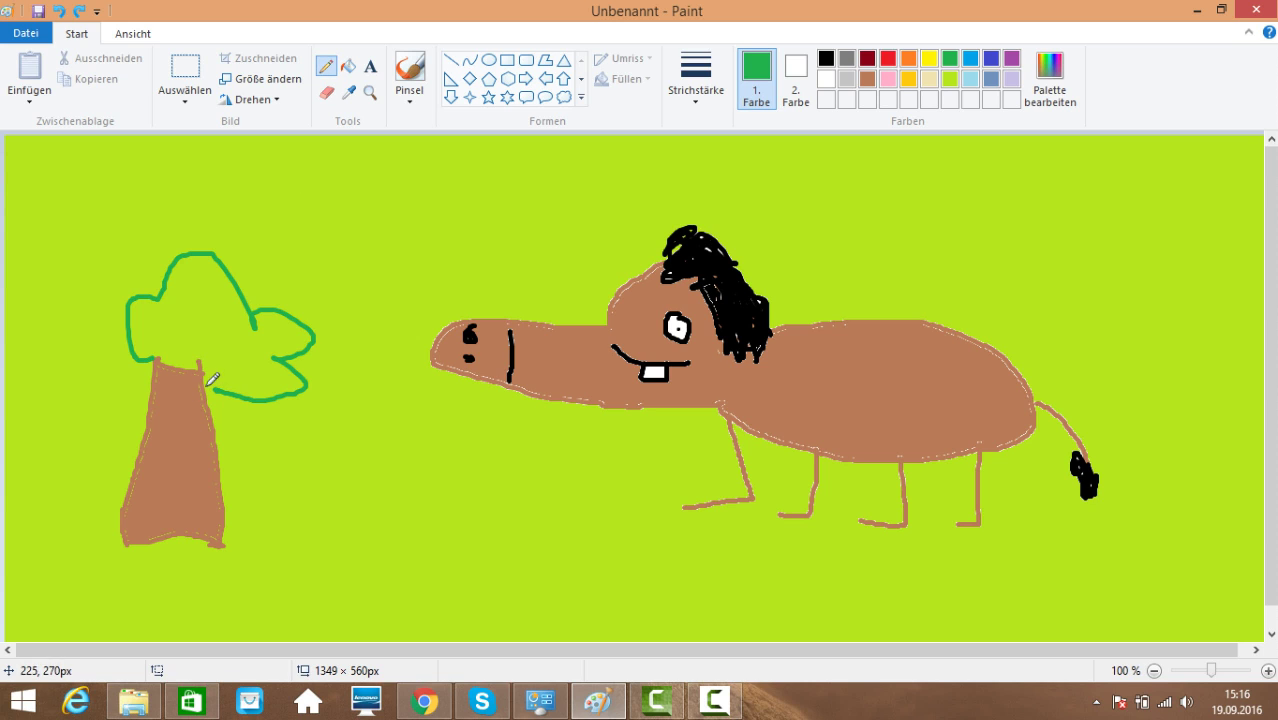
left_click_drag(216, 381, 218, 380)
left_click(348, 66)
left_click(195, 320)
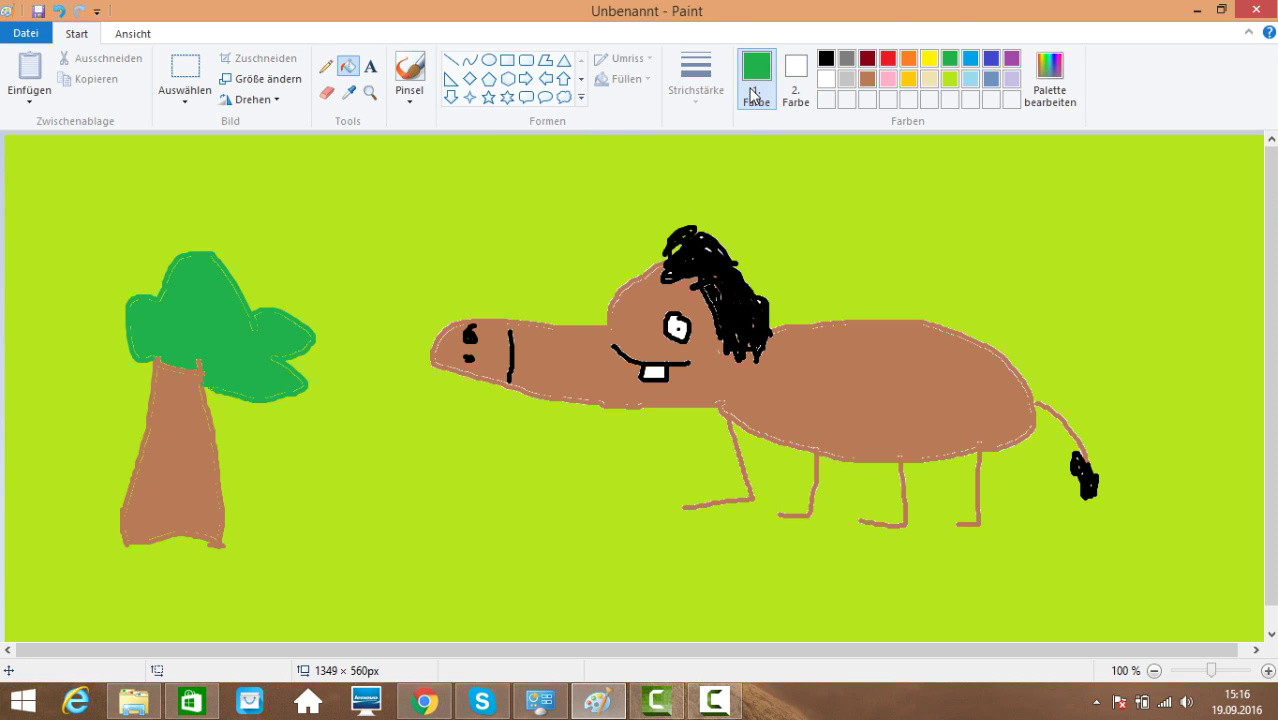
Paint a zigzag strip of dark green grass along the bottom of the meadow with the Marker brush
left_click(410, 92)
left_click(505, 172)
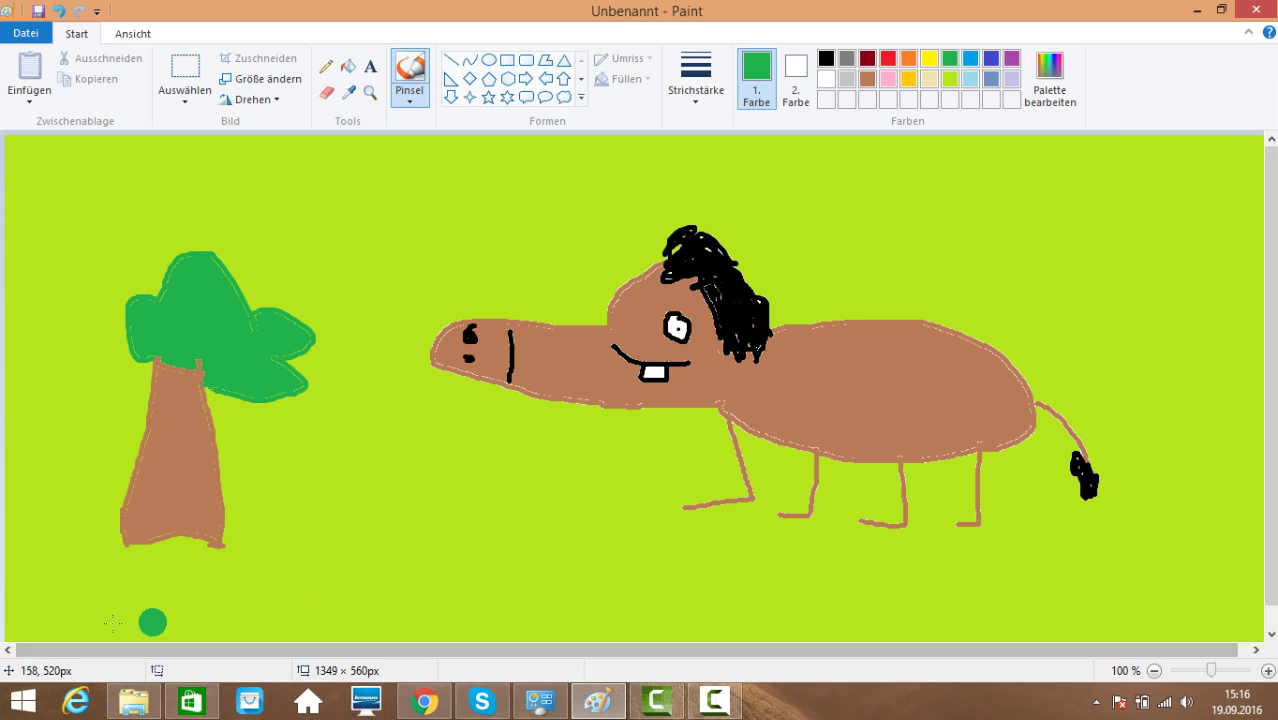
mouse_move(74, 560)
left_mouse_down()
mouse_move(20, 630)
mouse_move(122, 628)
left_mouse_up()
mouse_move(157, 580)
left_mouse_down()
mouse_move(265, 600)
mouse_move(150, 615)
mouse_move(220, 630)
mouse_move(410, 597)
mouse_move(530, 600)
mouse_move(430, 608)
mouse_move(616, 585)
mouse_move(678, 622)
mouse_move(712, 612)
mouse_move(565, 590)
mouse_move(745, 575)
mouse_move(822, 600)
mouse_move(720, 620)
mouse_move(950, 585)
mouse_move(1010, 595)
mouse_move(1088, 582)
mouse_move(1204, 640)
mouse_move(995, 638)
left_mouse_up()
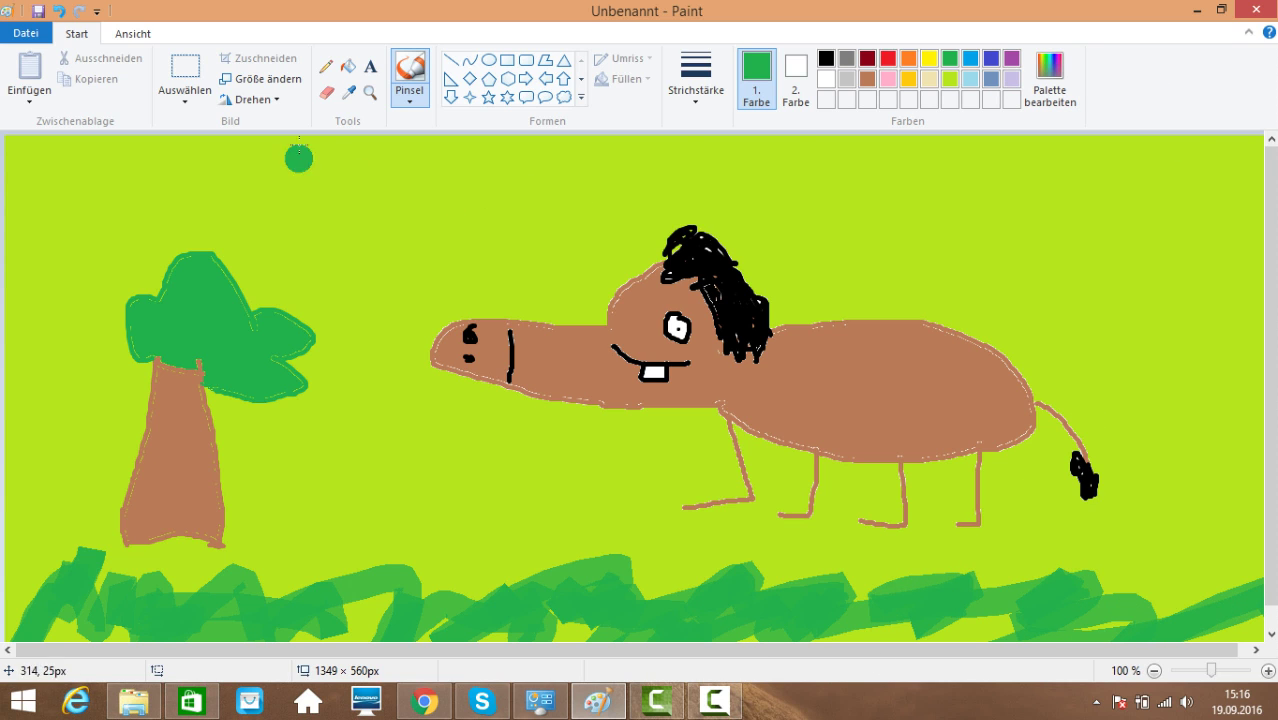
Draw a thin green curved horizon line with the Pencil across the full picture, above the tree and horse
left_click(349, 96)
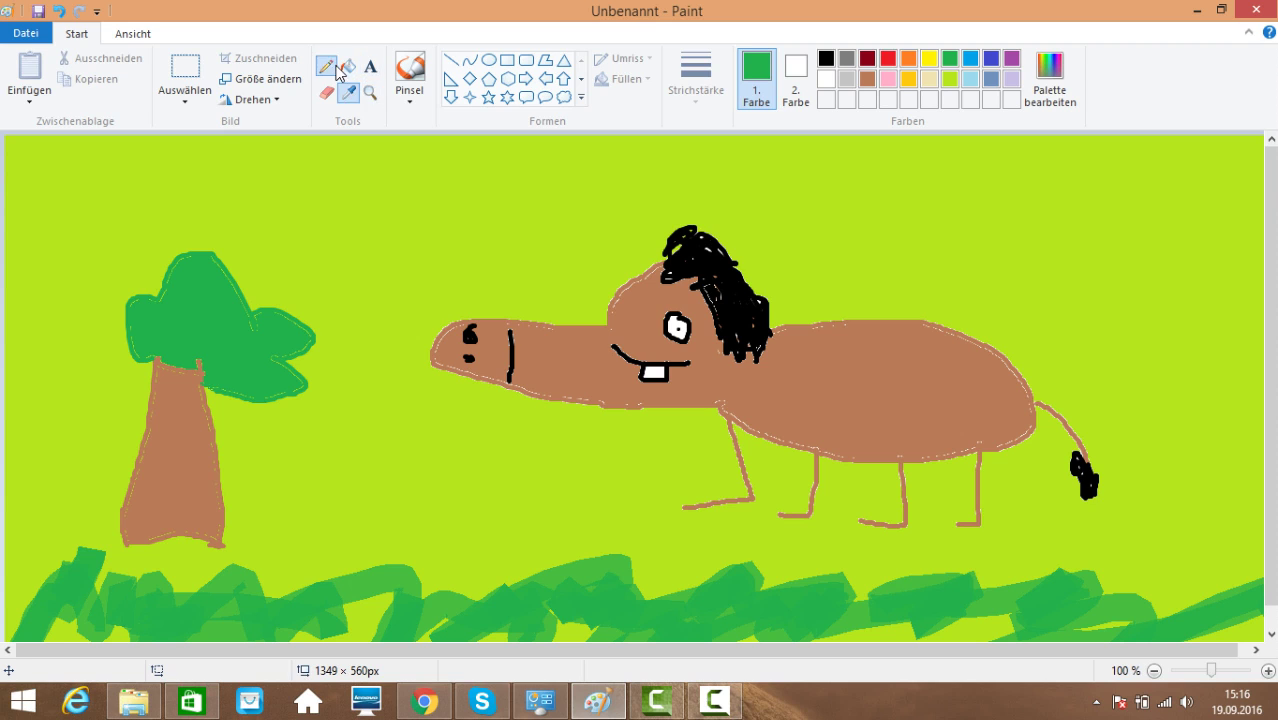
left_click(326, 66)
mouse_move(6, 253)
left_mouse_down()
mouse_move(272, 210)
mouse_move(778, 191)
mouse_move(978, 213)
mouse_move(1262, 286)
left_mouse_up()
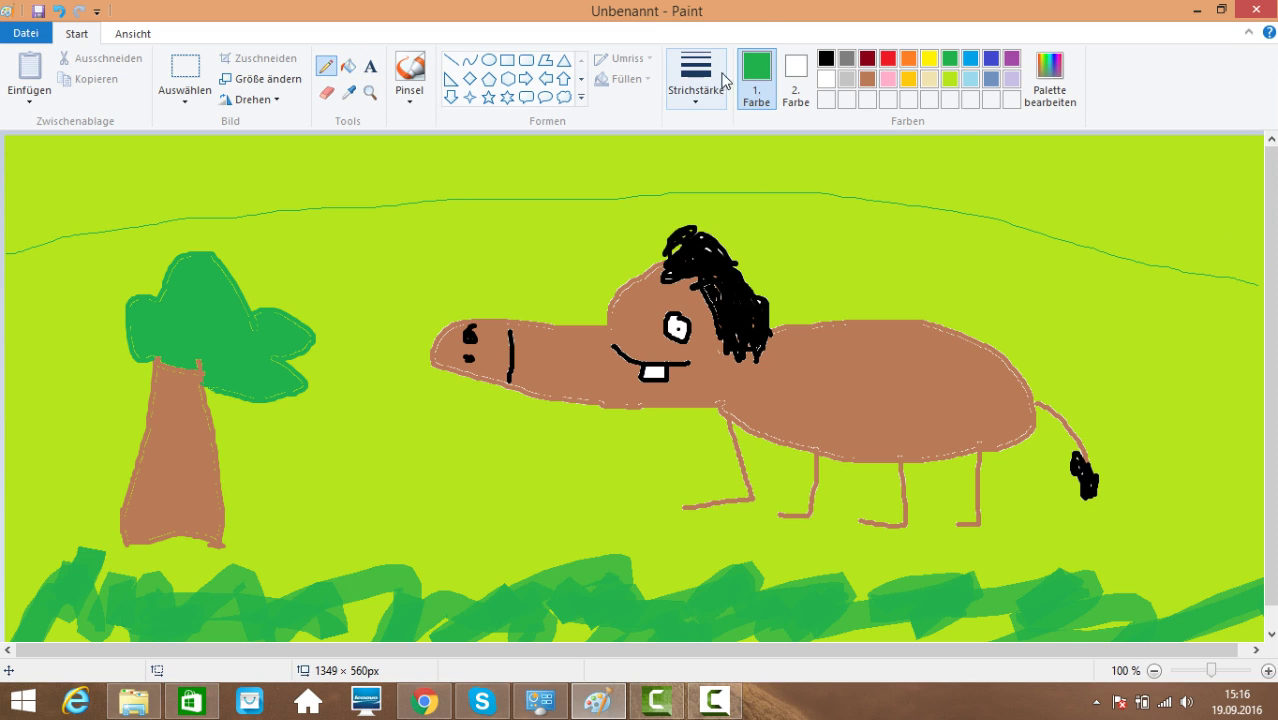
Try twice to fill the area above the horizon line with light blue, undoing each fill
left_click(348, 66)
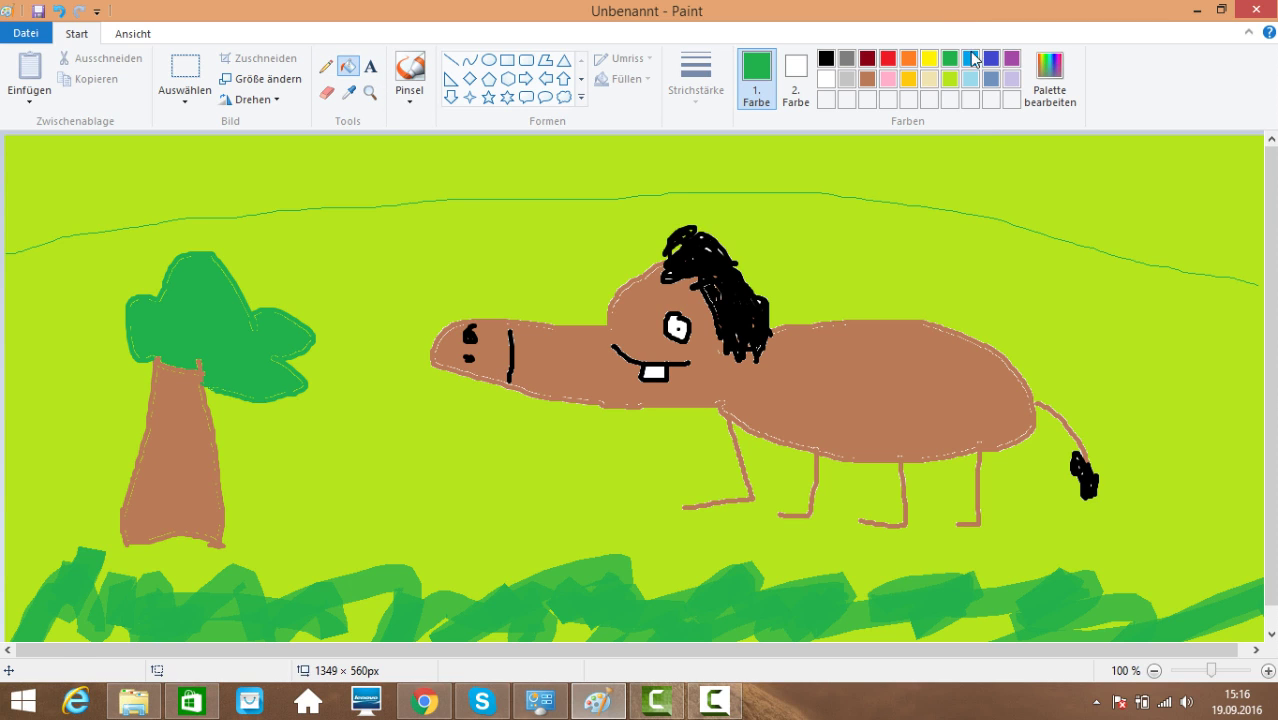
left_click(970, 79)
left_click(996, 152)
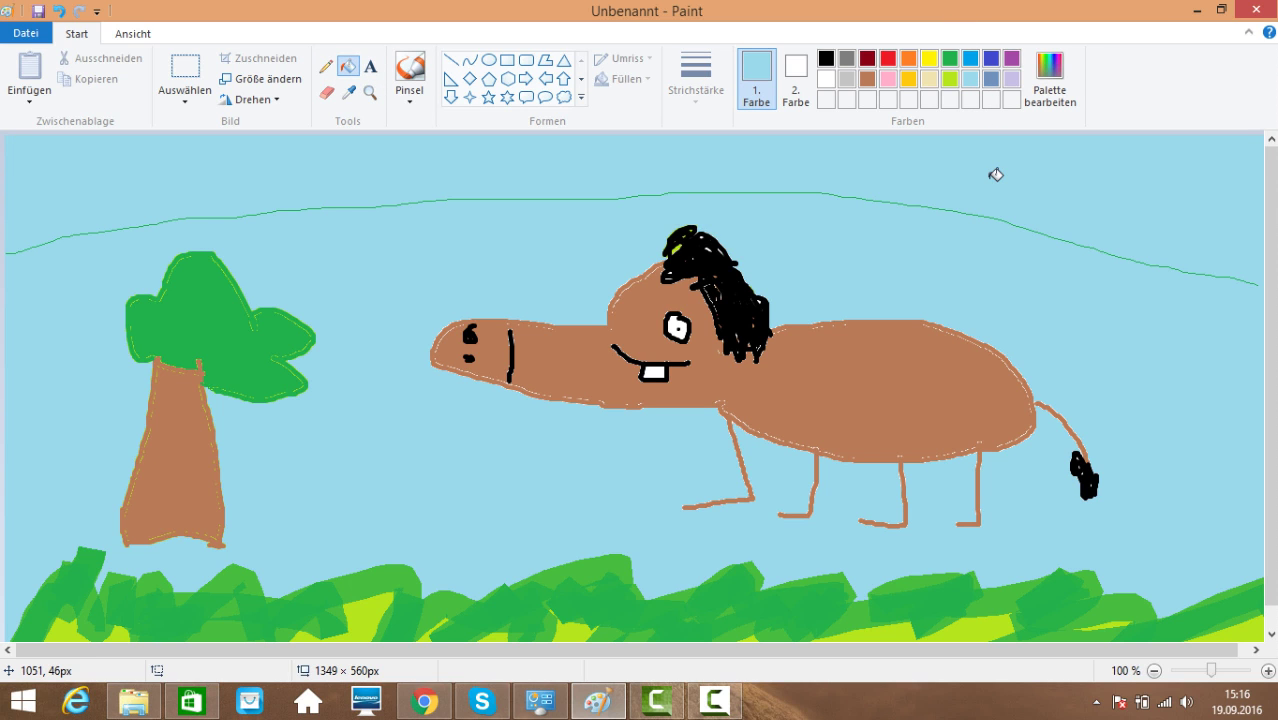
left_click(59, 12)
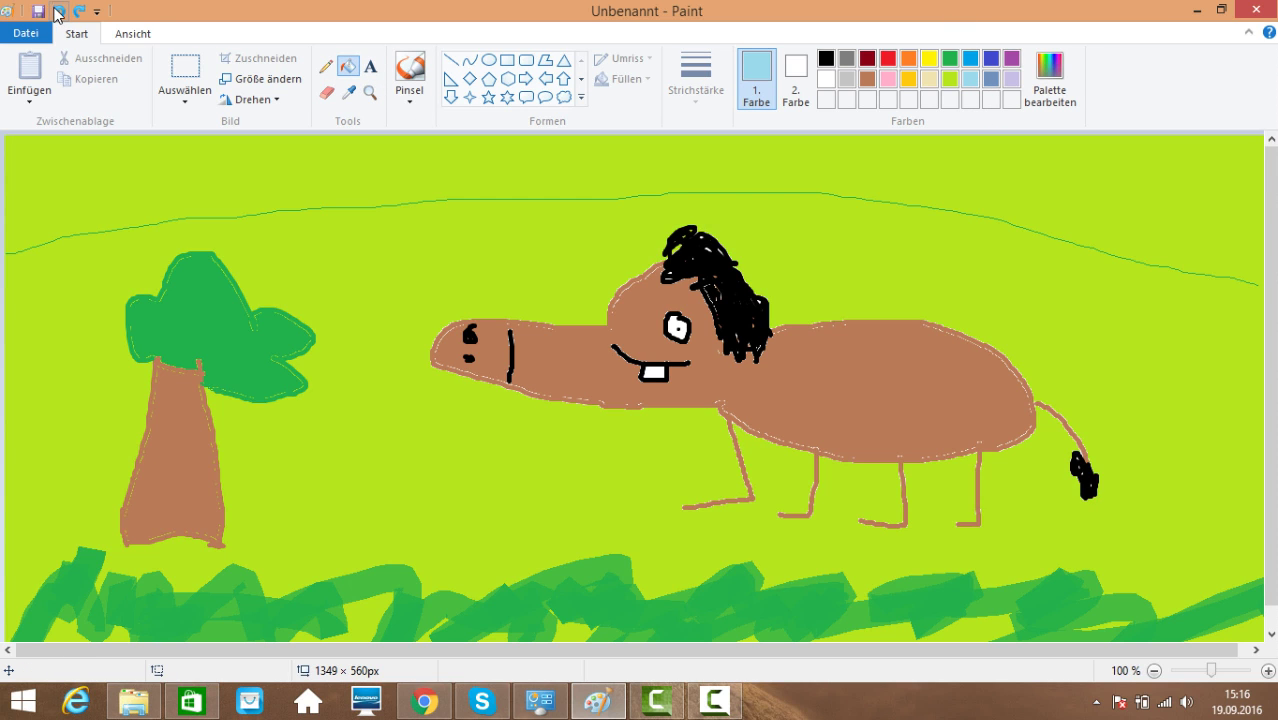
left_click(1141, 166)
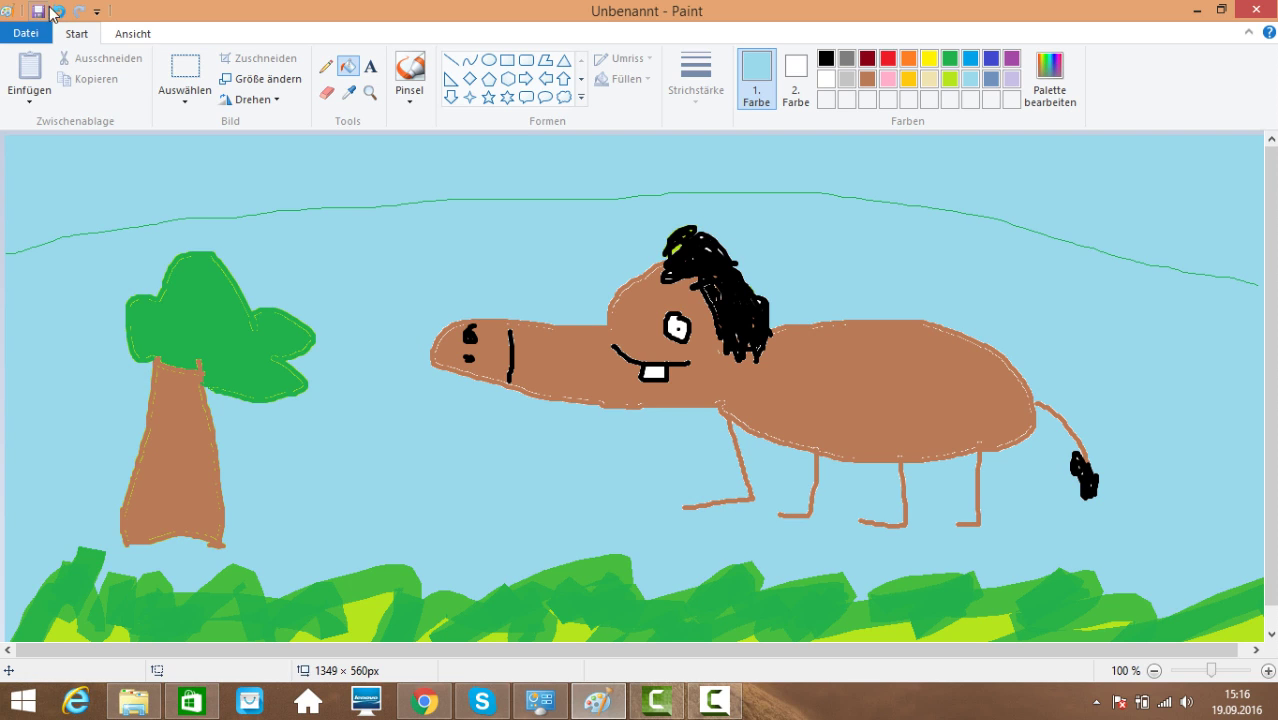
left_click(59, 12)
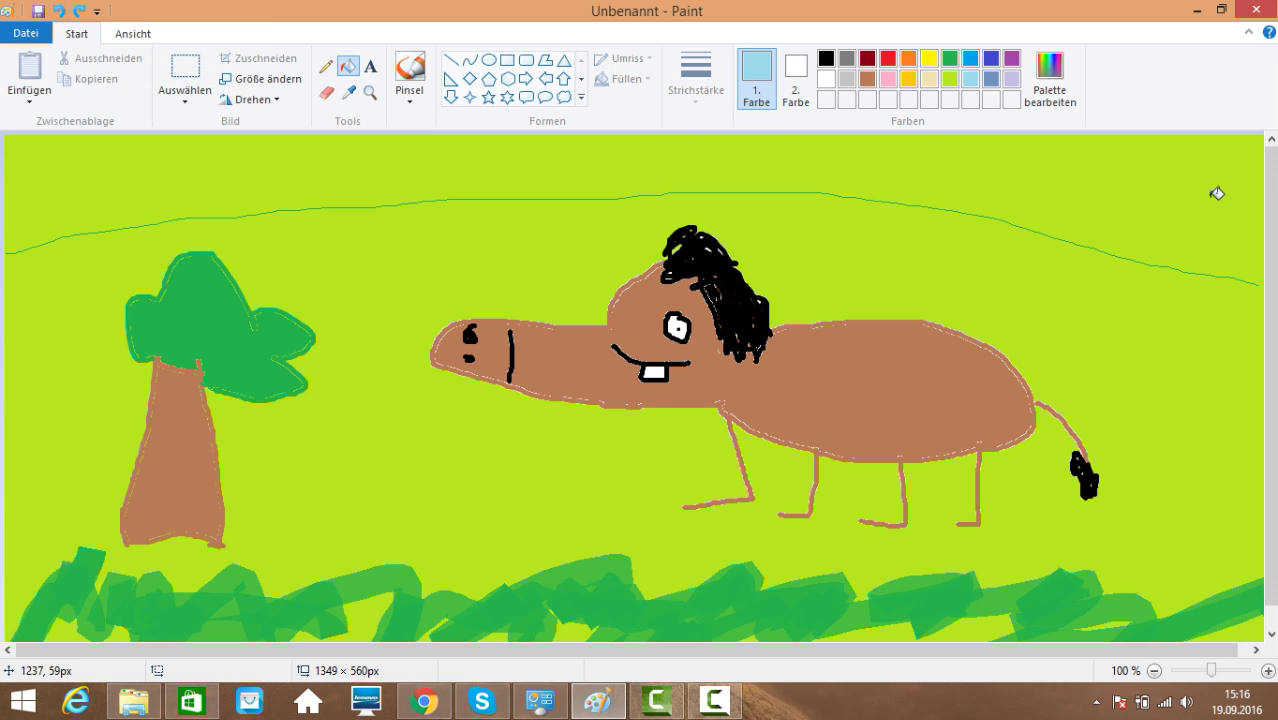
Extend the horizon line to the picture's right edge with light blue Pencil strokes to close the gap
scroll(927, 485, "down", 1)
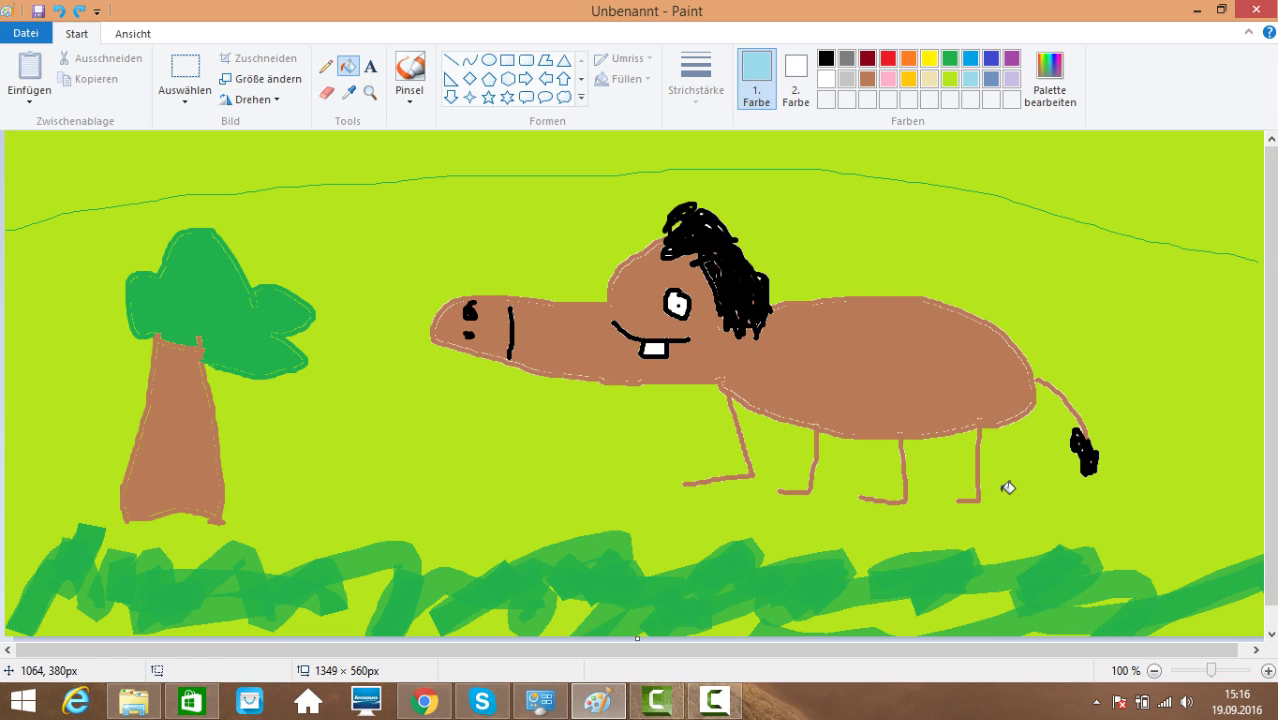
left_click_drag(1084, 651, 984, 650)
left_click(348, 92)
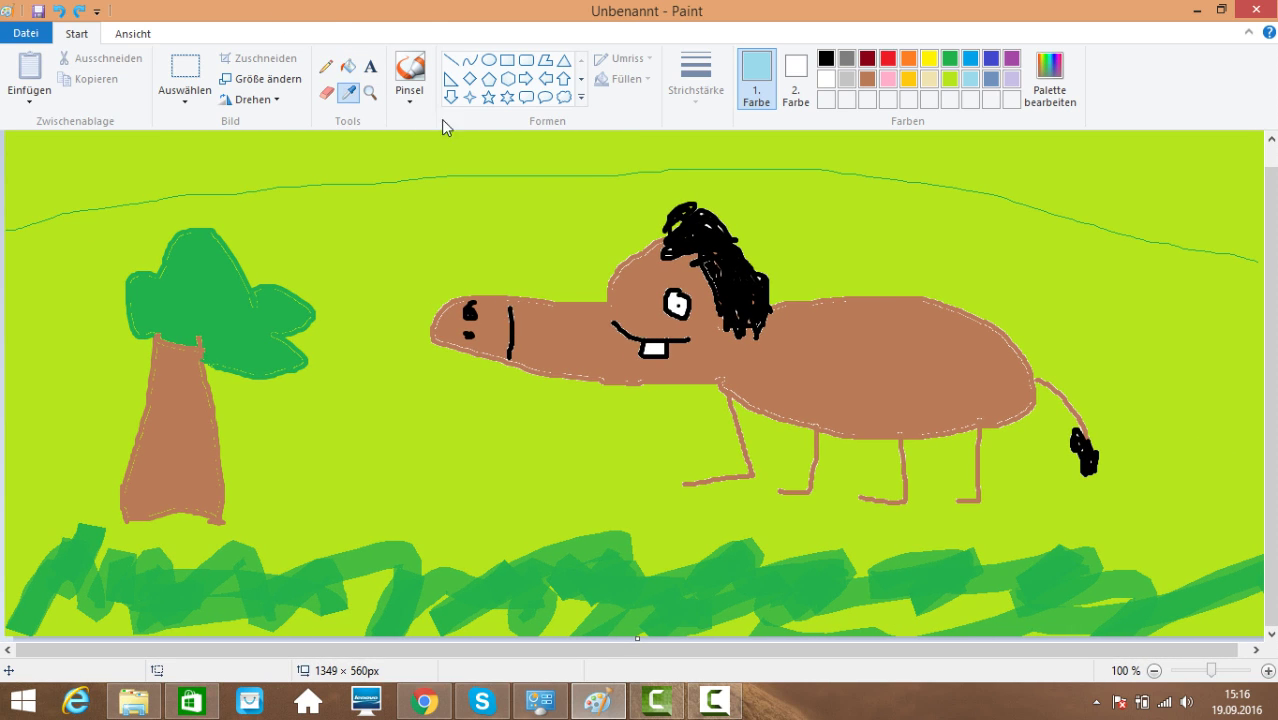
left_click(325, 66)
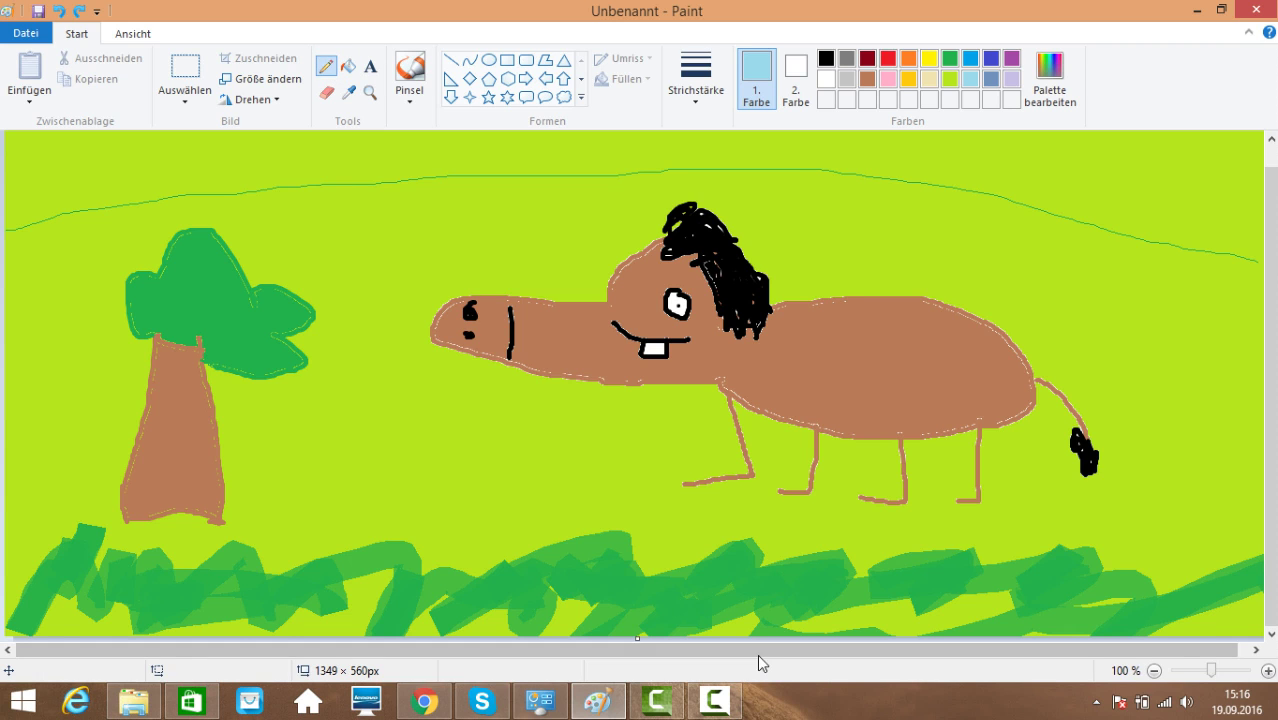
left_click_drag(758, 655, 772, 655)
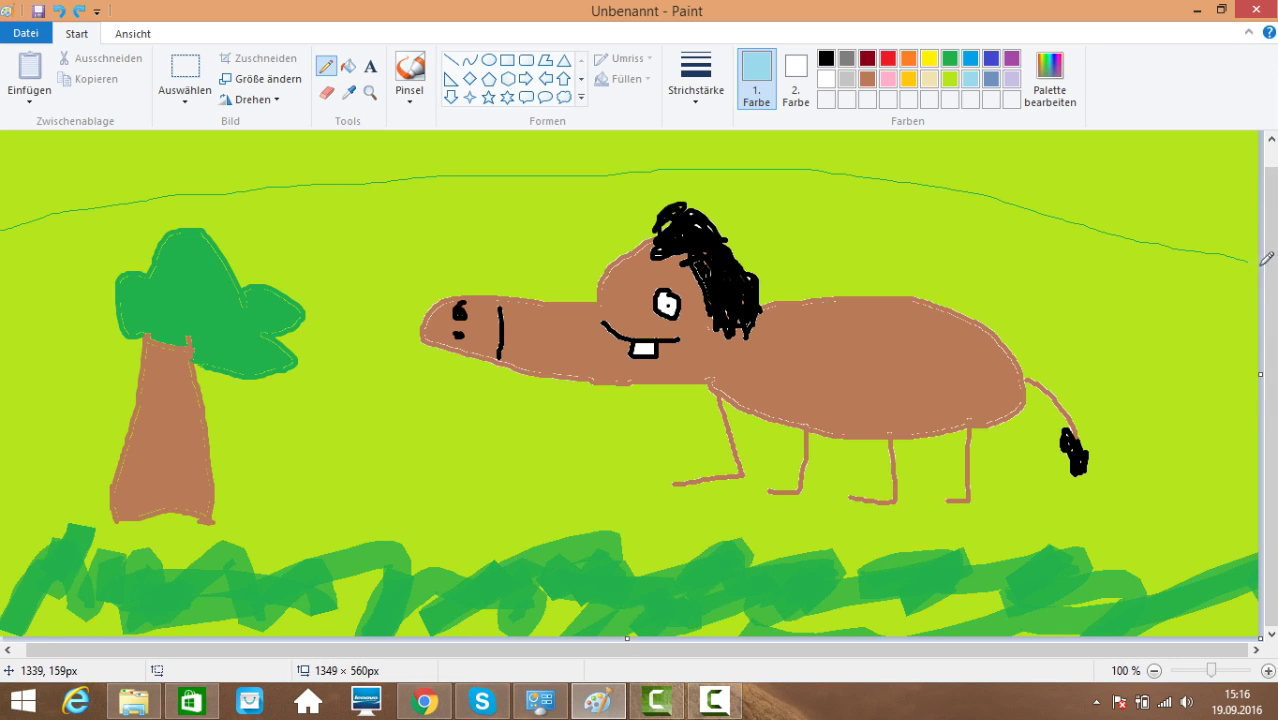
left_click_drag(1232, 252, 1258, 265)
left_click_drag(755, 650, 613, 677)
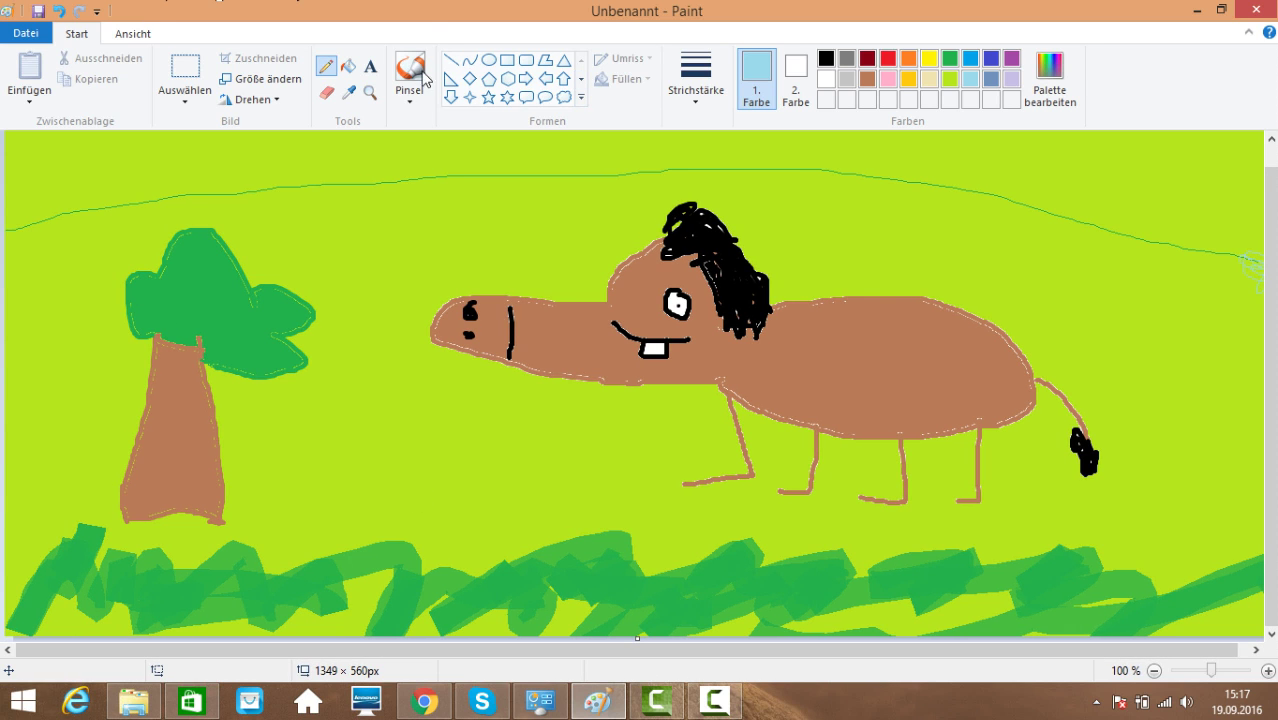
Try to fill the sky with light blue, and refill the area with lime green
left_click(348, 65)
left_click(362, 151)
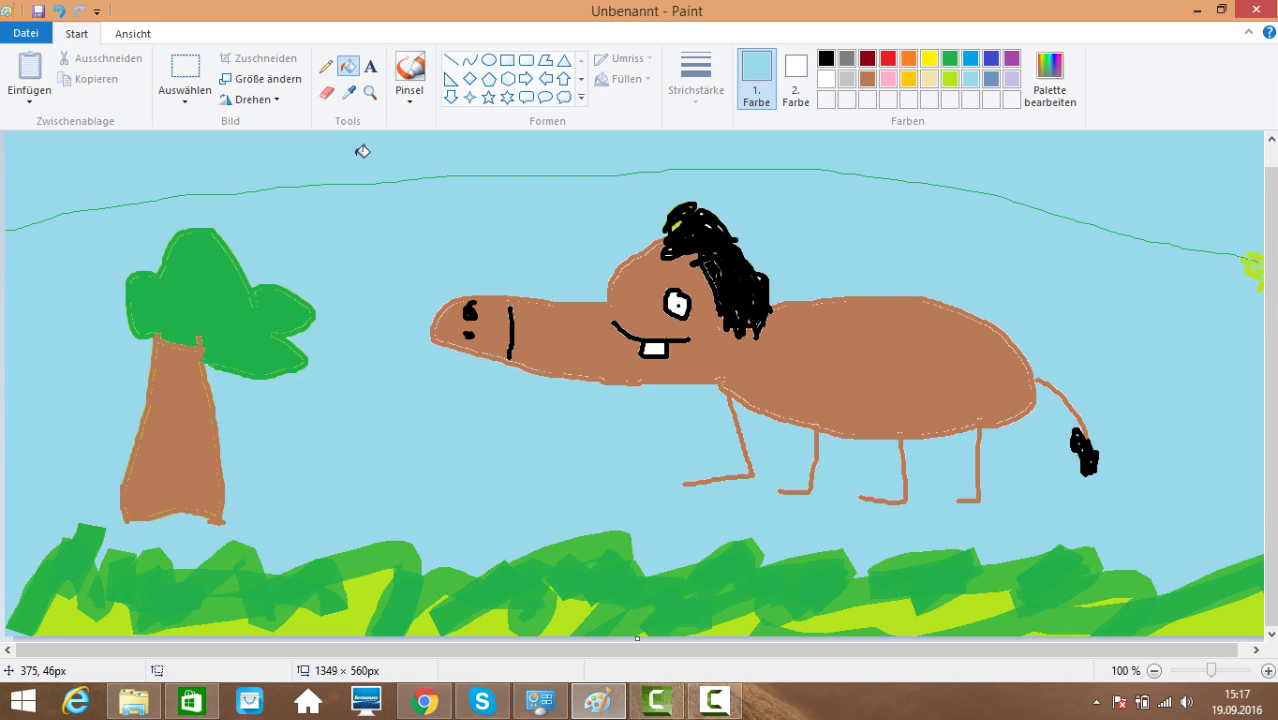
left_click(950, 79)
left_click(980, 180)
Try filling the background with yellow and undo the fill
left_click(929, 58)
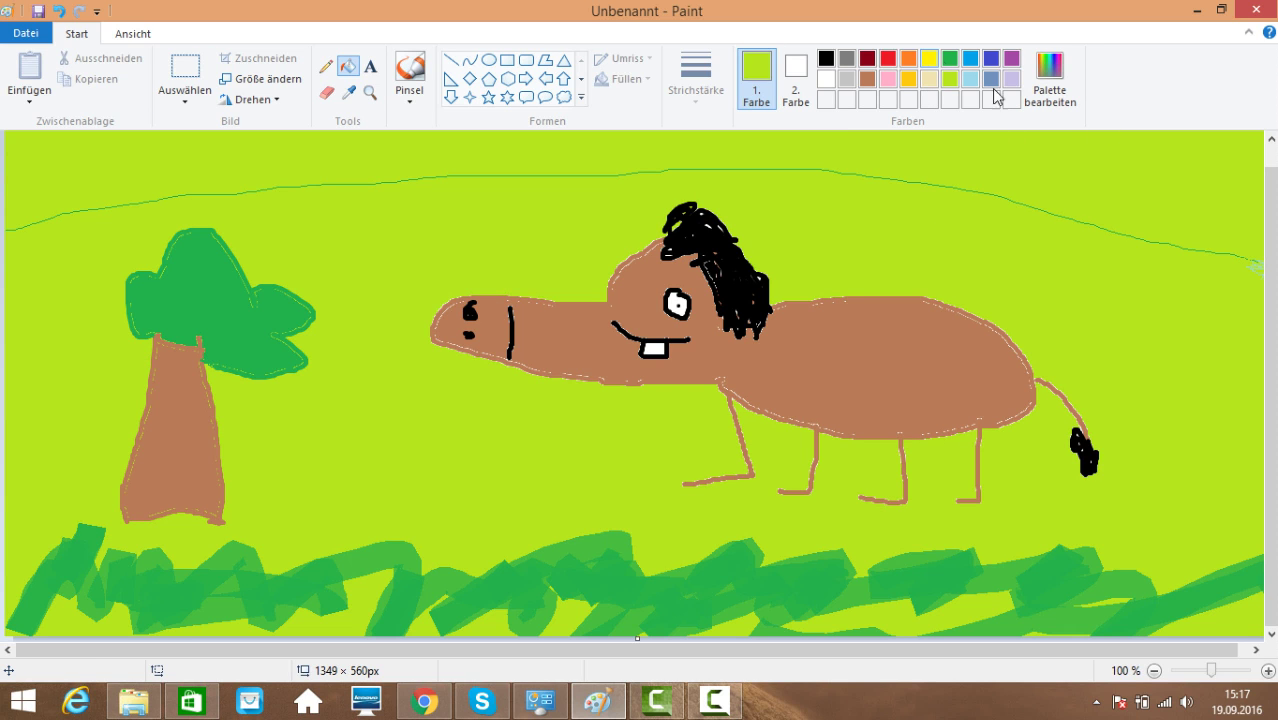
left_click(1055, 140)
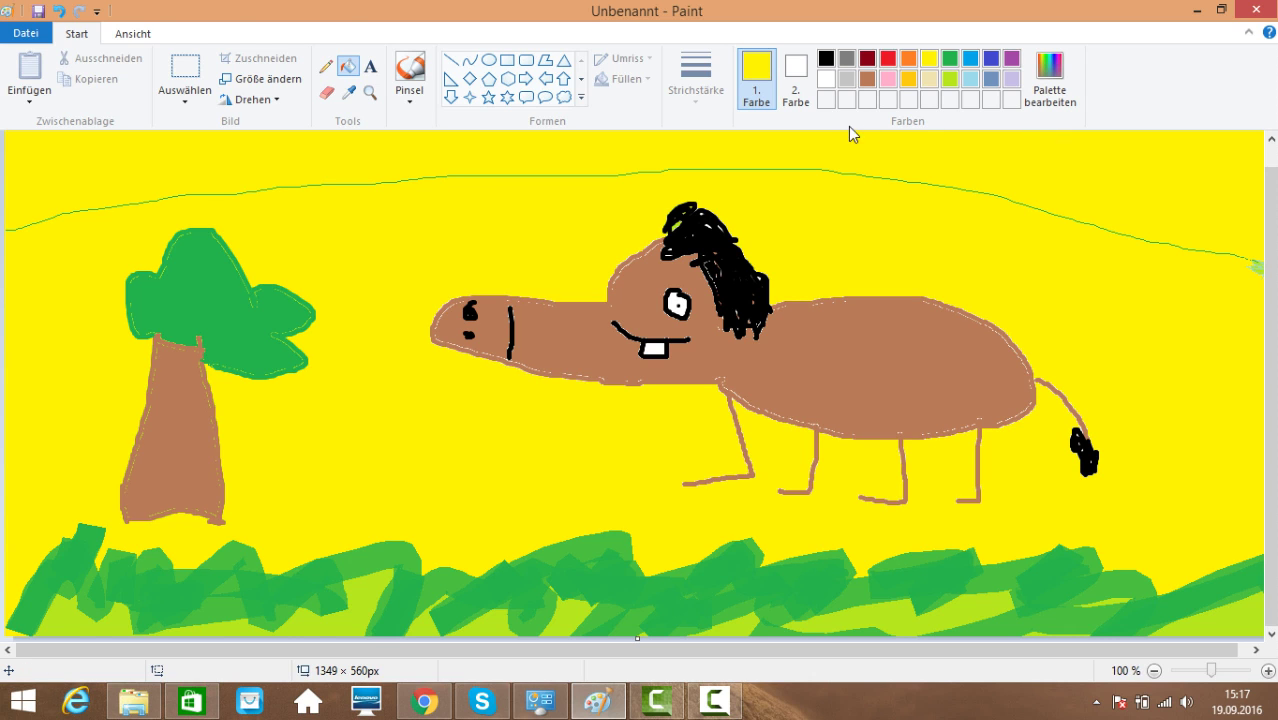
left_click(62, 12)
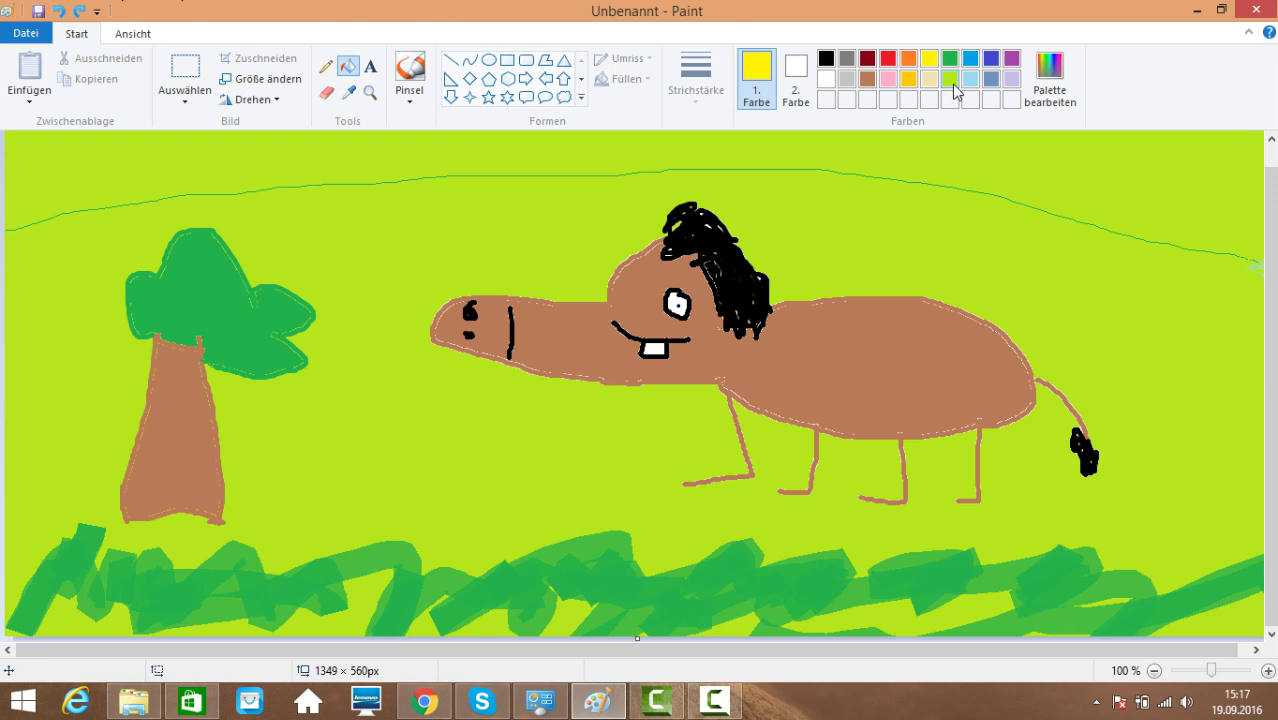
Erase over the green horizon line across the full width of the picture
left_click(326, 92)
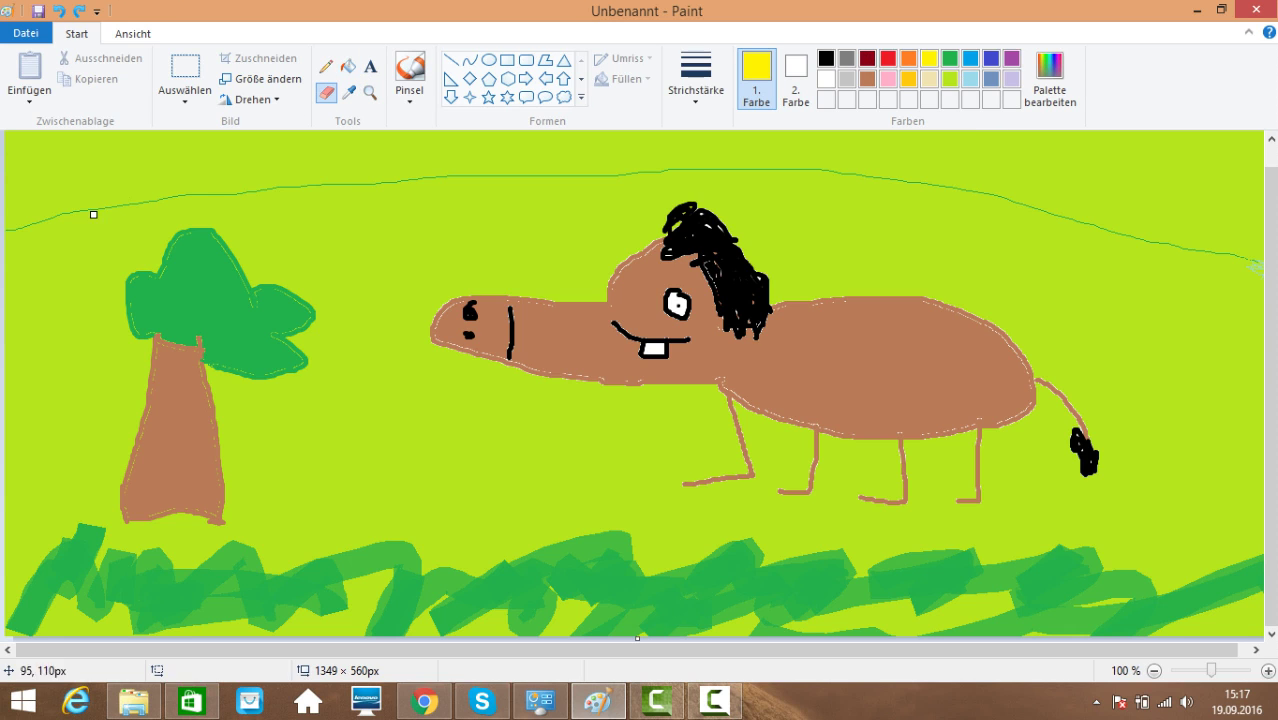
mouse_move(16, 228)
left_mouse_down()
mouse_move(209, 186)
mouse_move(864, 168)
mouse_move(1135, 237)
mouse_move(1262, 252)
mouse_move(1169, 259)
mouse_move(1018, 217)
mouse_move(730, 188)
mouse_move(399, 180)
mouse_move(45, 231)
mouse_move(590, 164)
mouse_move(503, 187)
mouse_move(887, 171)
mouse_move(63, 173)
mouse_move(1258, 168)
left_mouse_up()
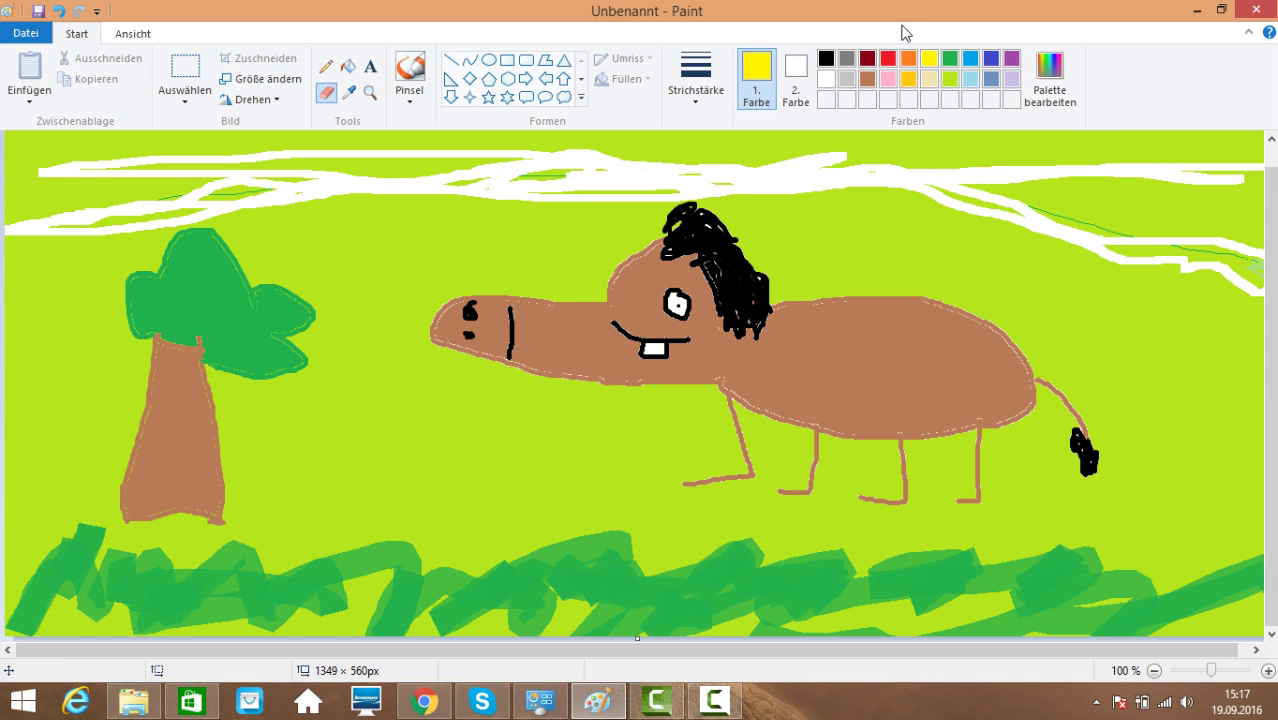
Spray light blue with the Airbrush over the left part of the white erased streaks, using a wide stroke
left_click(970, 78)
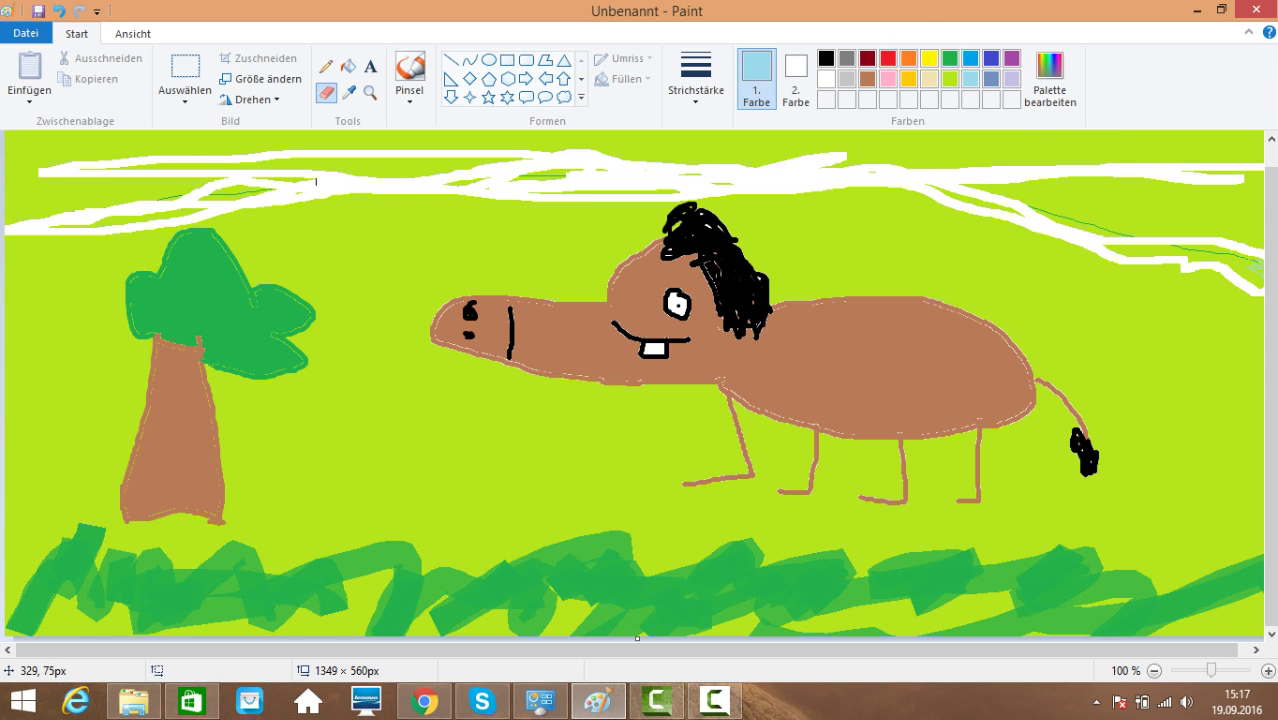
left_click(410, 95)
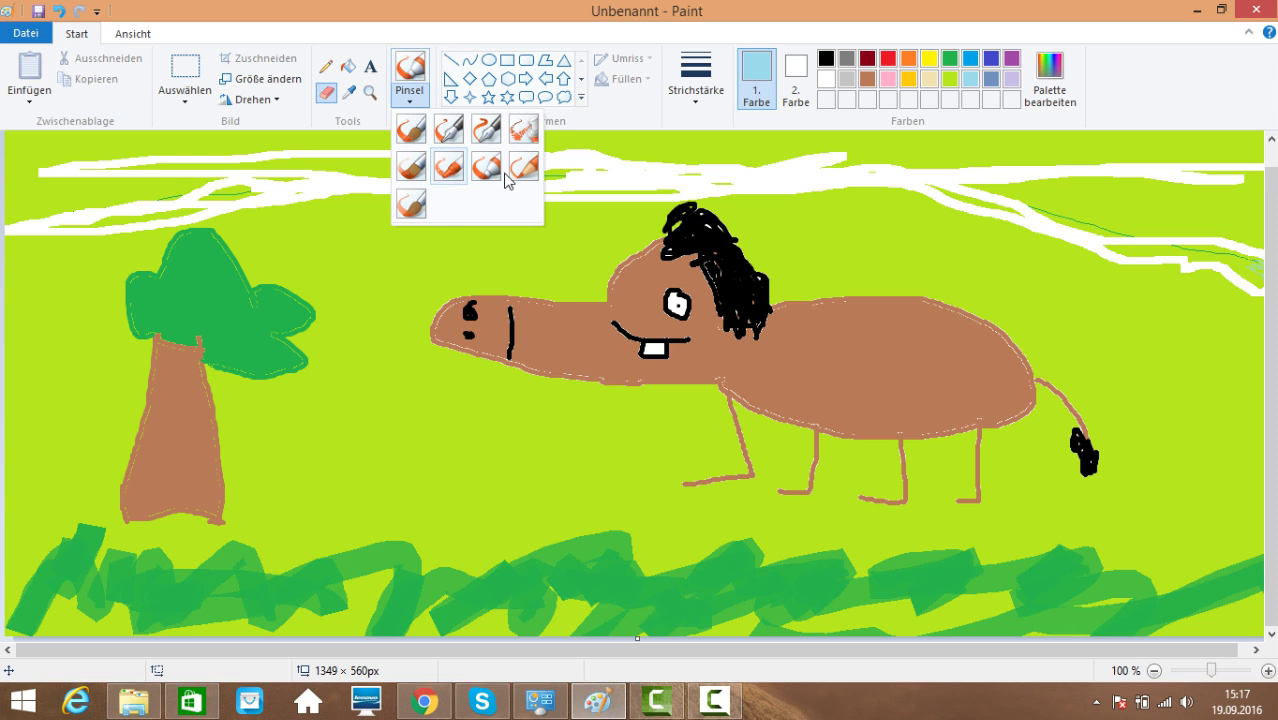
left_click(525, 128)
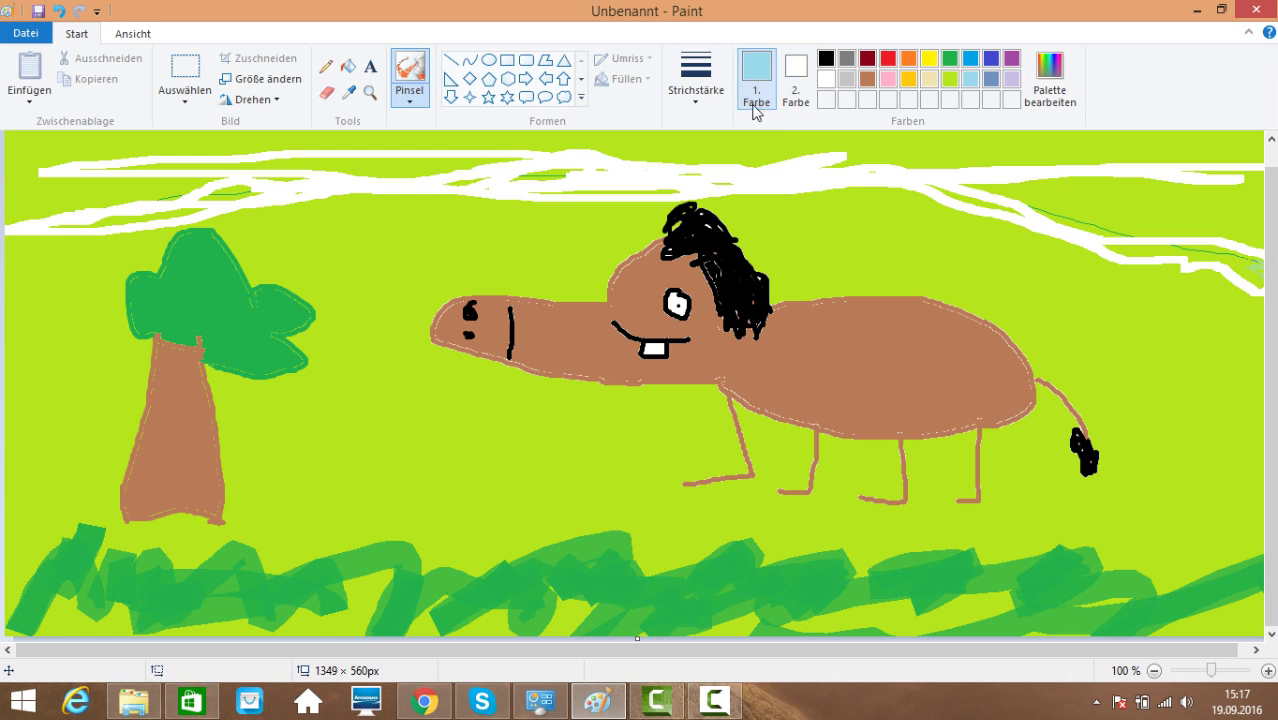
left_click(695, 78)
left_click(756, 246)
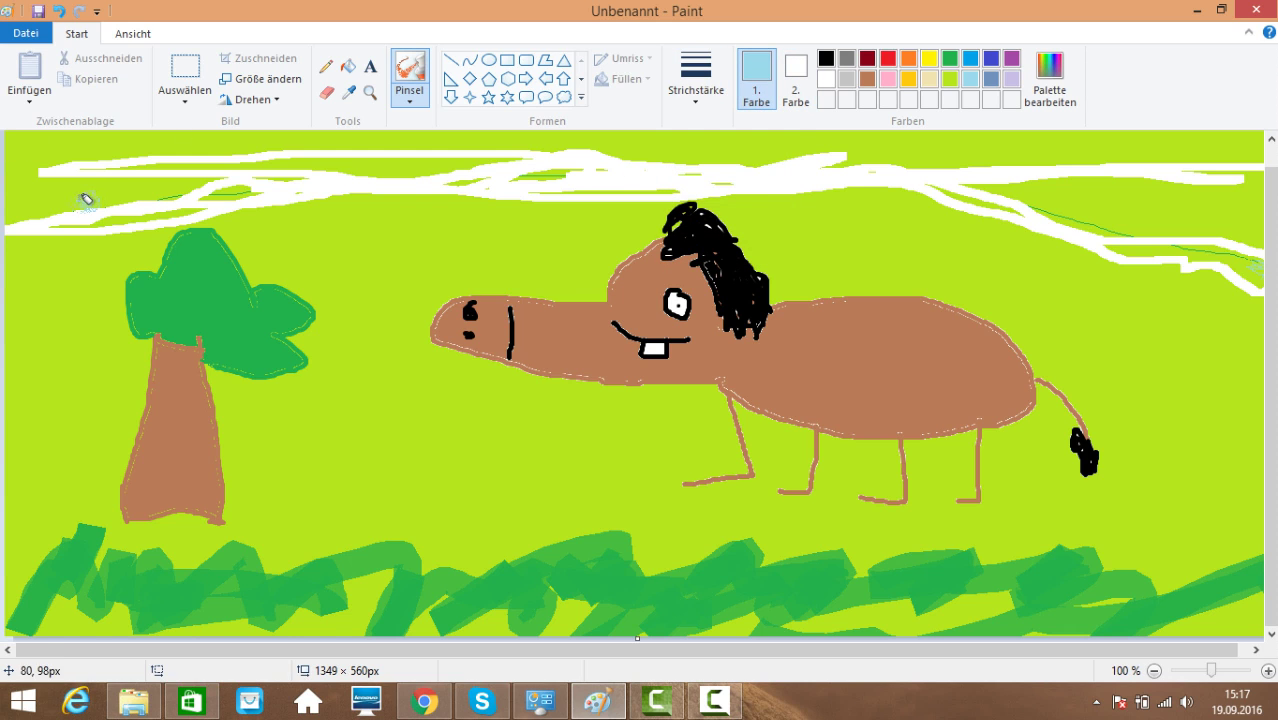
mouse_move(86, 199)
left_mouse_down()
mouse_move(55, 178)
mouse_move(120, 199)
mouse_move(106, 175)
mouse_move(116, 187)
mouse_move(74, 183)
mouse_move(127, 199)
mouse_move(68, 189)
mouse_move(38, 207)
mouse_move(333, 180)
mouse_move(193, 187)
mouse_move(180, 205)
mouse_move(137, 210)
mouse_move(197, 208)
mouse_move(137, 182)
left_mouse_up()
mouse_move(352, 157)
left_mouse_down()
mouse_move(502, 182)
mouse_move(516, 136)
left_mouse_up()
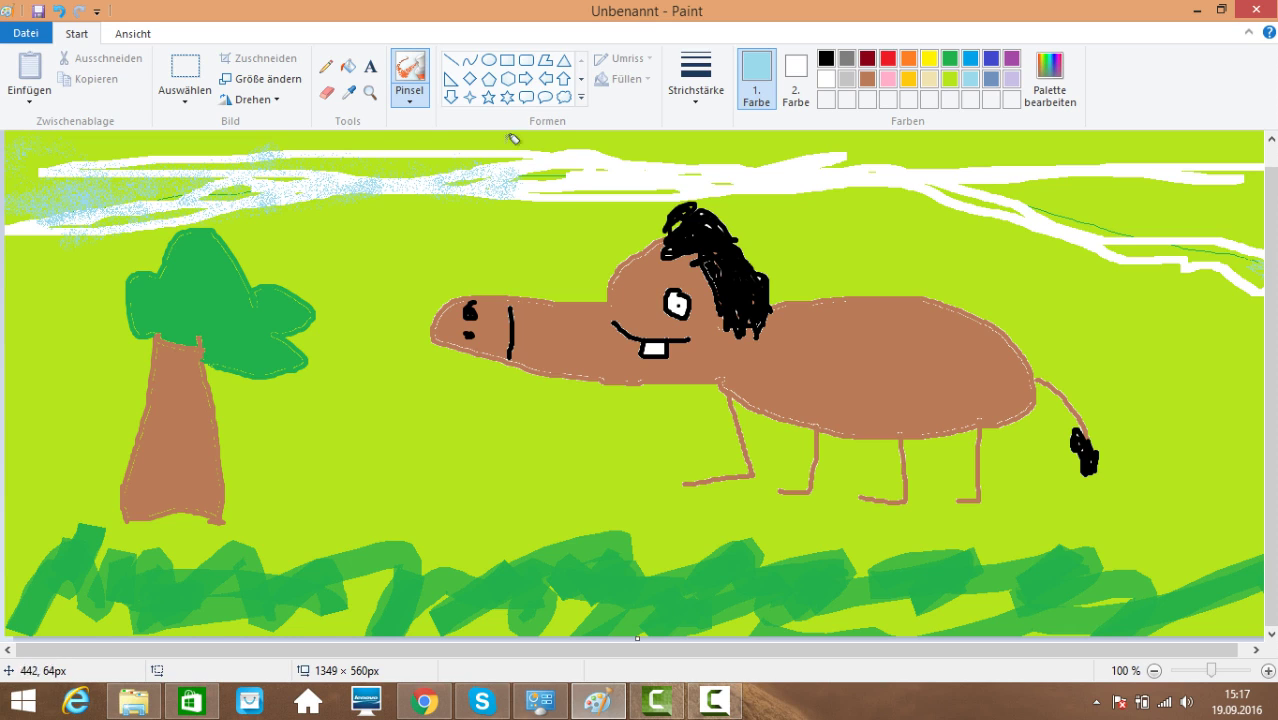
Paint a light blue sky band over the white erased streaks along the top of the picture with the Crayon brush
left_click(395, 101)
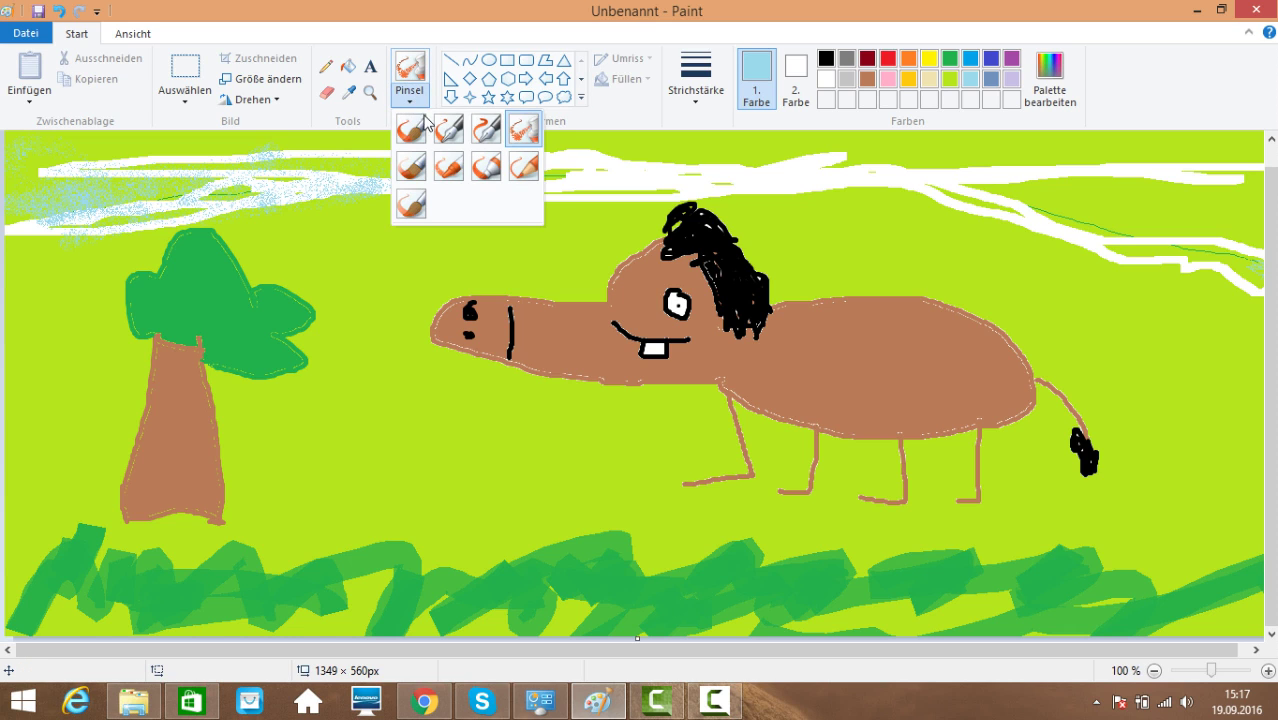
left_click(452, 169)
mouse_move(390, 170)
left_mouse_down()
mouse_move(459, 163)
mouse_move(291, 180)
mouse_move(393, 206)
mouse_move(489, 182)
mouse_move(150, 196)
mouse_move(448, 177)
mouse_move(54, 166)
mouse_move(245, 176)
mouse_move(611, 134)
mouse_move(346, 168)
mouse_move(767, 169)
mouse_move(557, 191)
mouse_move(672, 157)
left_mouse_up()
mouse_move(863, 177)
left_mouse_down()
mouse_move(1200, 248)
mouse_move(934, 237)
left_mouse_up()
mouse_move(1137, 175)
left_mouse_down()
mouse_move(955, 174)
mouse_move(1019, 197)
left_mouse_up()
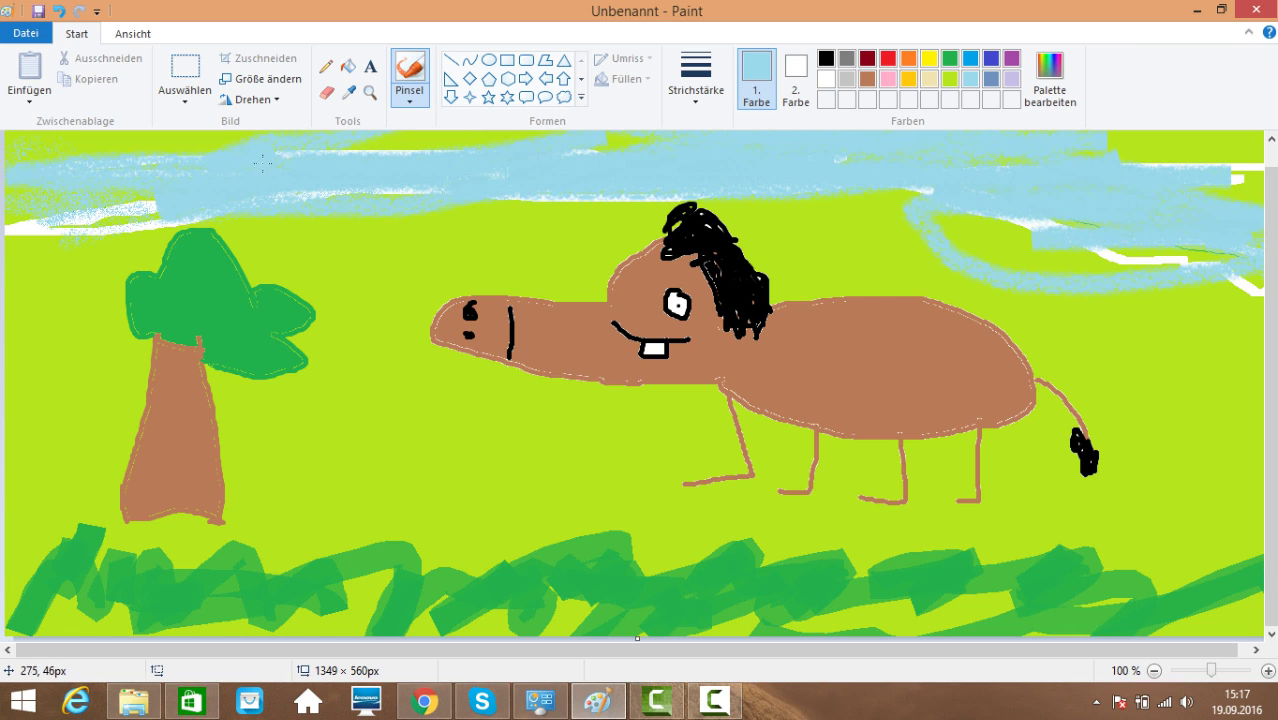
left_click_drag(263, 163, 100, 242)
left_click_drag(201, 172, 158, 205)
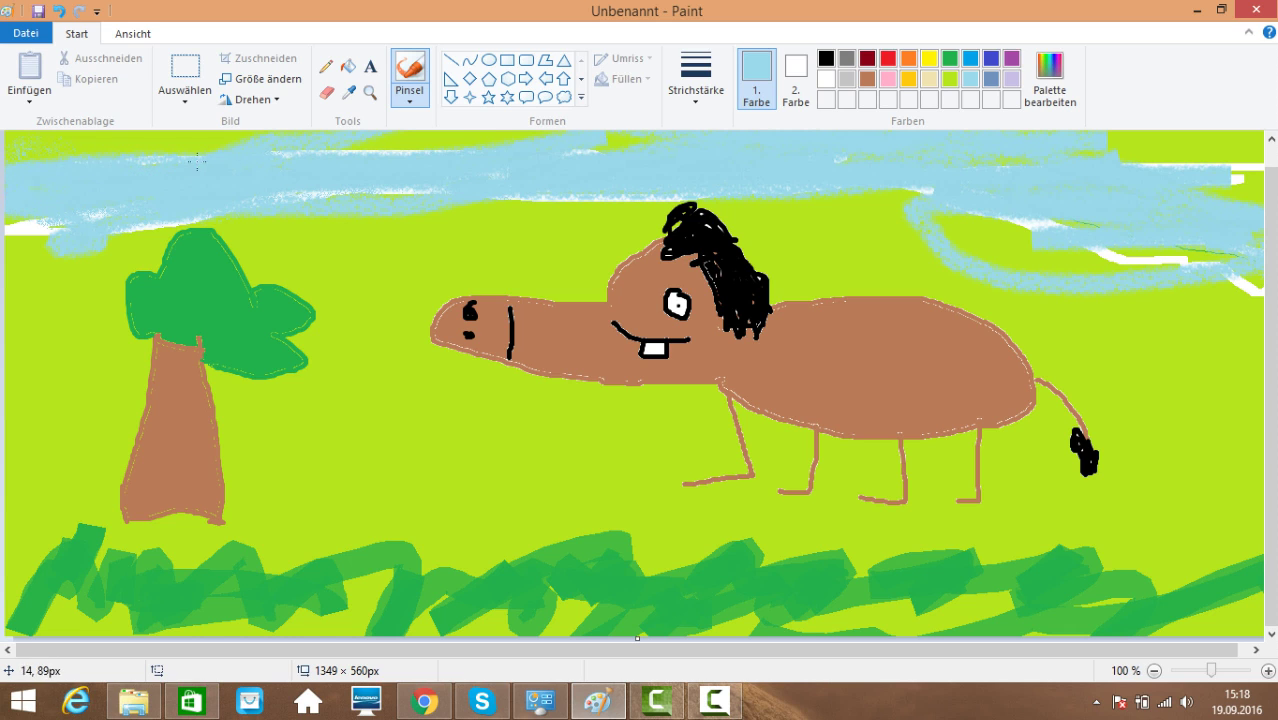
mouse_move(276, 152)
left_mouse_down()
mouse_move(455, 152)
mouse_move(280, 196)
left_mouse_up()
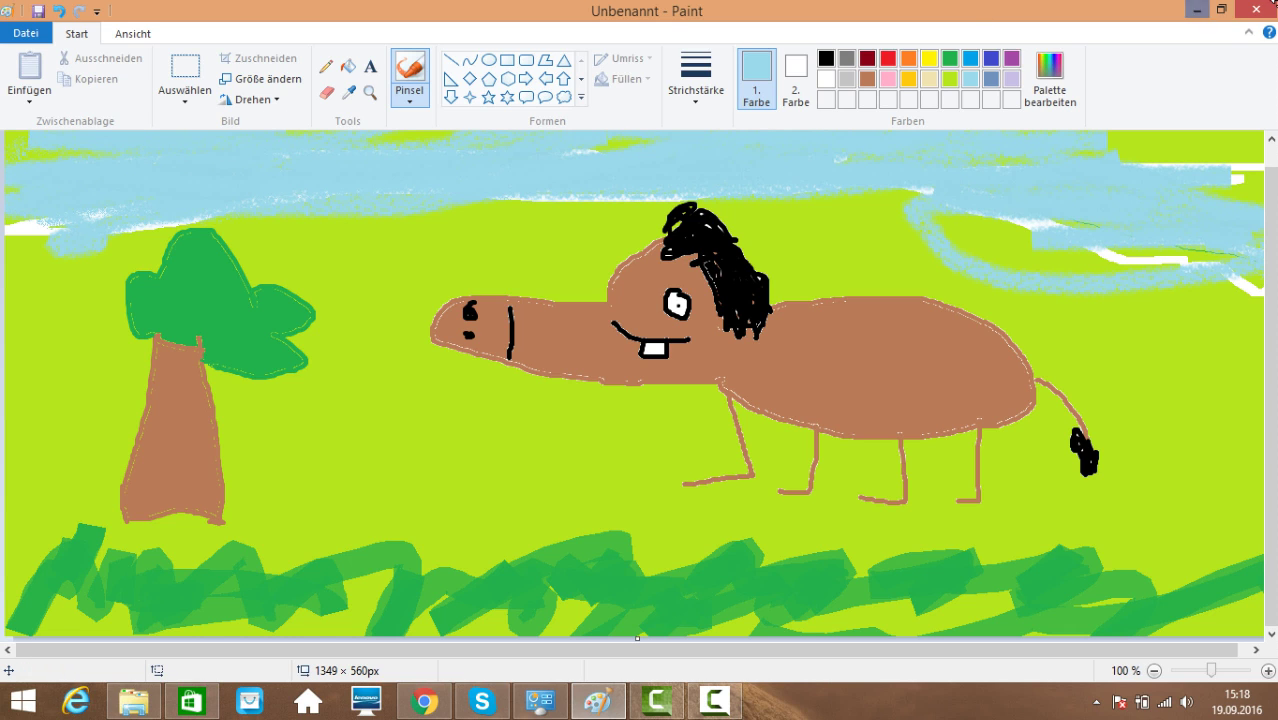
Paint a yellow sun in the picture's upper left corner with two rays pointing down toward the tree
left_click(929, 58)
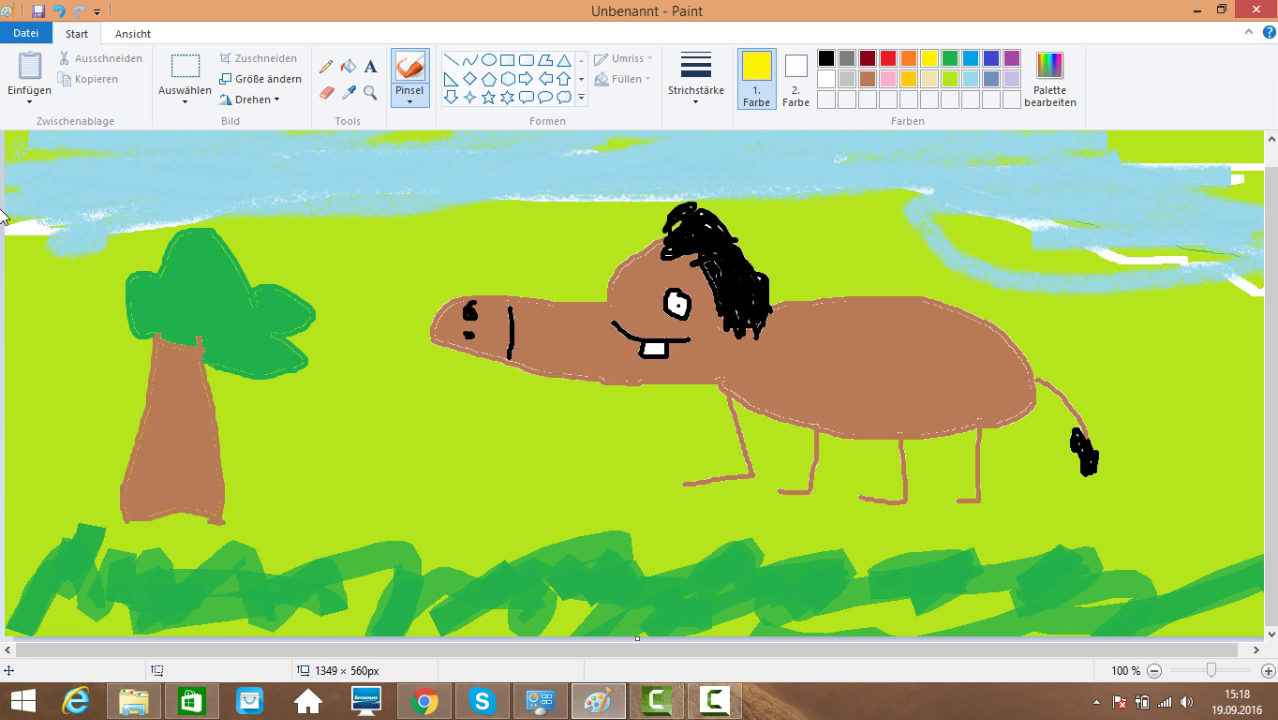
left_click(201, 186)
mouse_move(212, 165)
left_mouse_down()
mouse_move(222, 142)
mouse_move(90, 228)
mouse_move(8, 230)
mouse_move(185, 203)
mouse_move(178, 226)
mouse_move(40, 224)
mouse_move(176, 162)
mouse_move(43, 167)
mouse_move(248, 165)
mouse_move(78, 226)
mouse_move(58, 362)
left_mouse_up()
left_click_drag(100, 258, 150, 372)
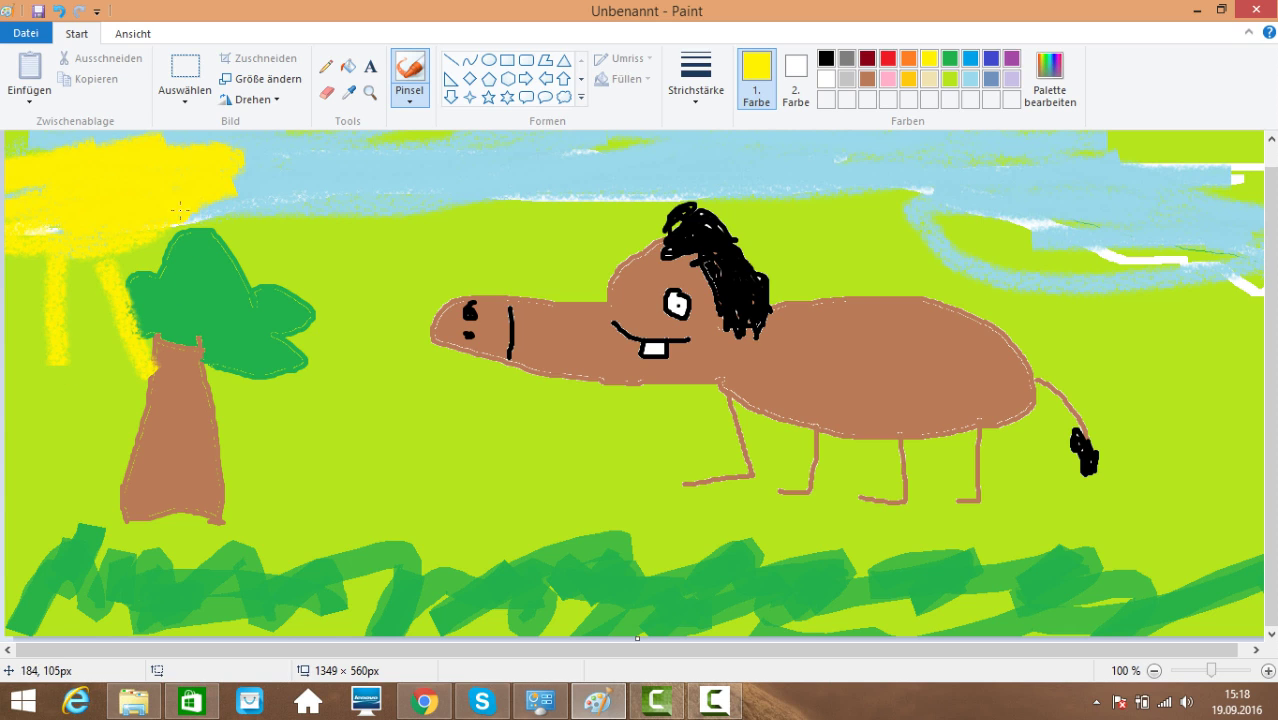
Draw a long sun ray reaching the horse's muzzle, undo it, and replace it with a shorter ray ending beside the tree crown
left_click_drag(181, 209, 506, 310)
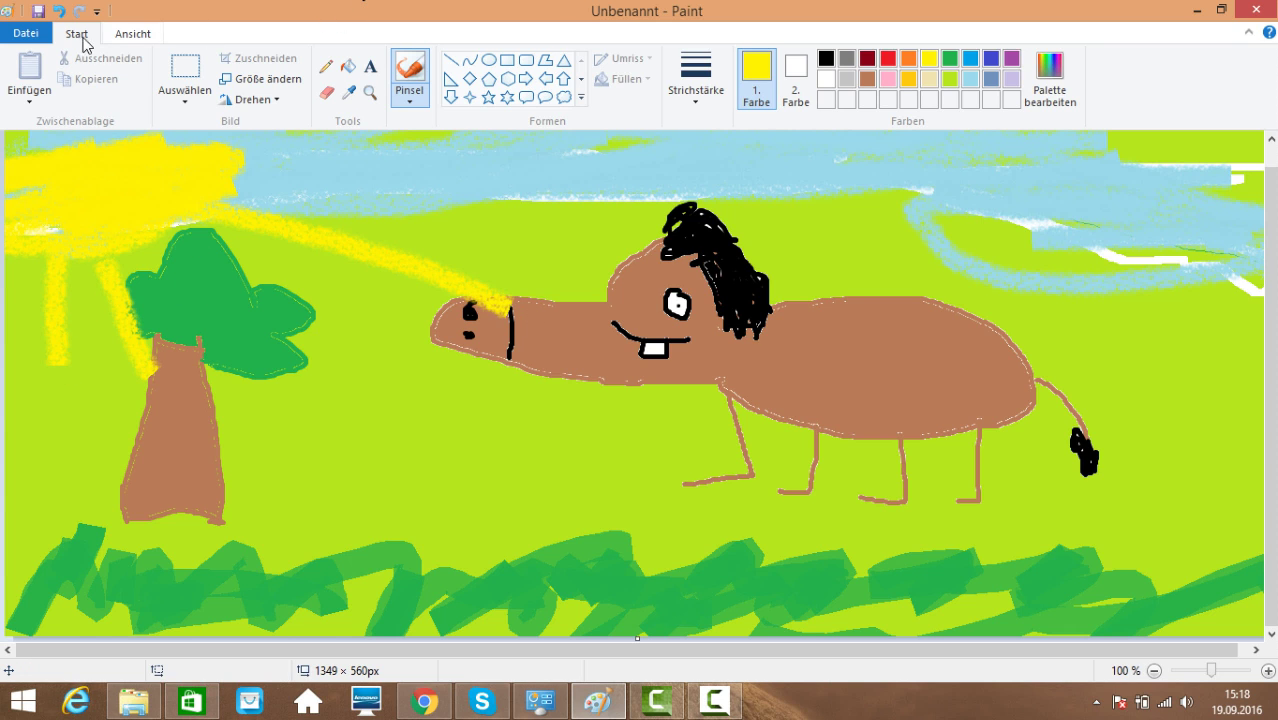
left_click(58, 12)
left_click_drag(220, 200, 335, 270)
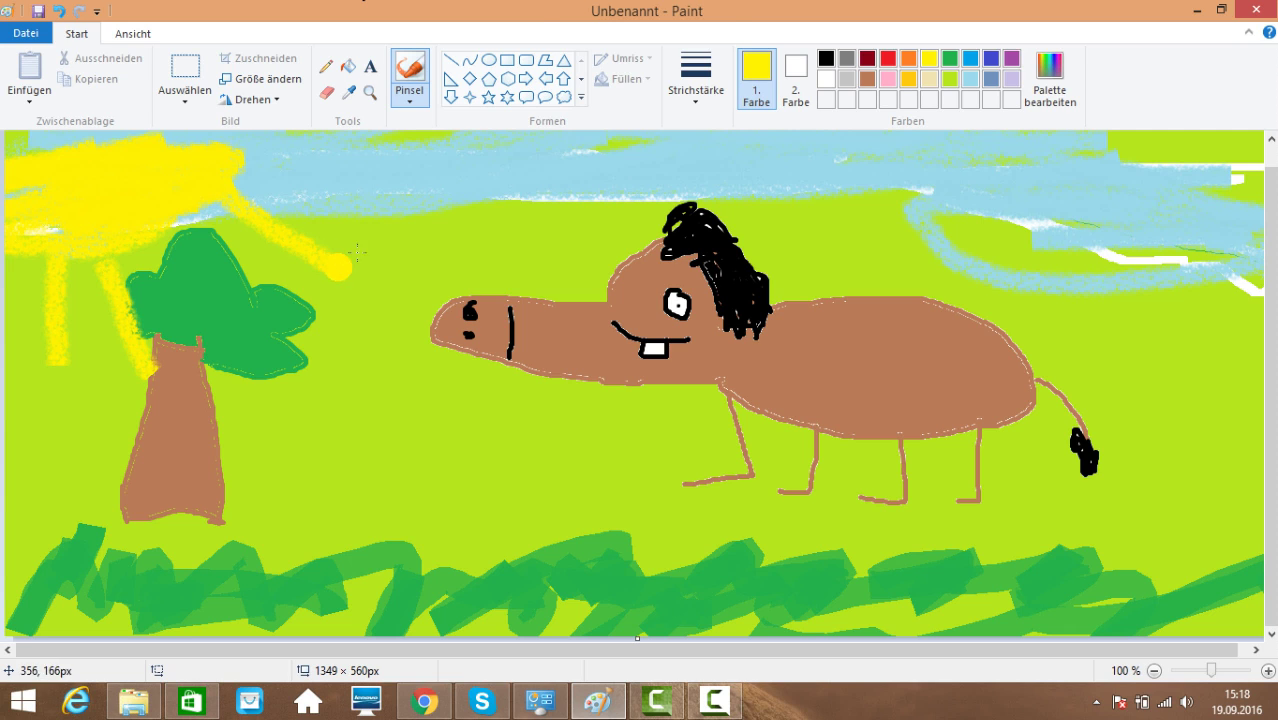
Draw a black smiling face on the sun, with two eyes and a wide mouth beneath them
left_click(825, 57)
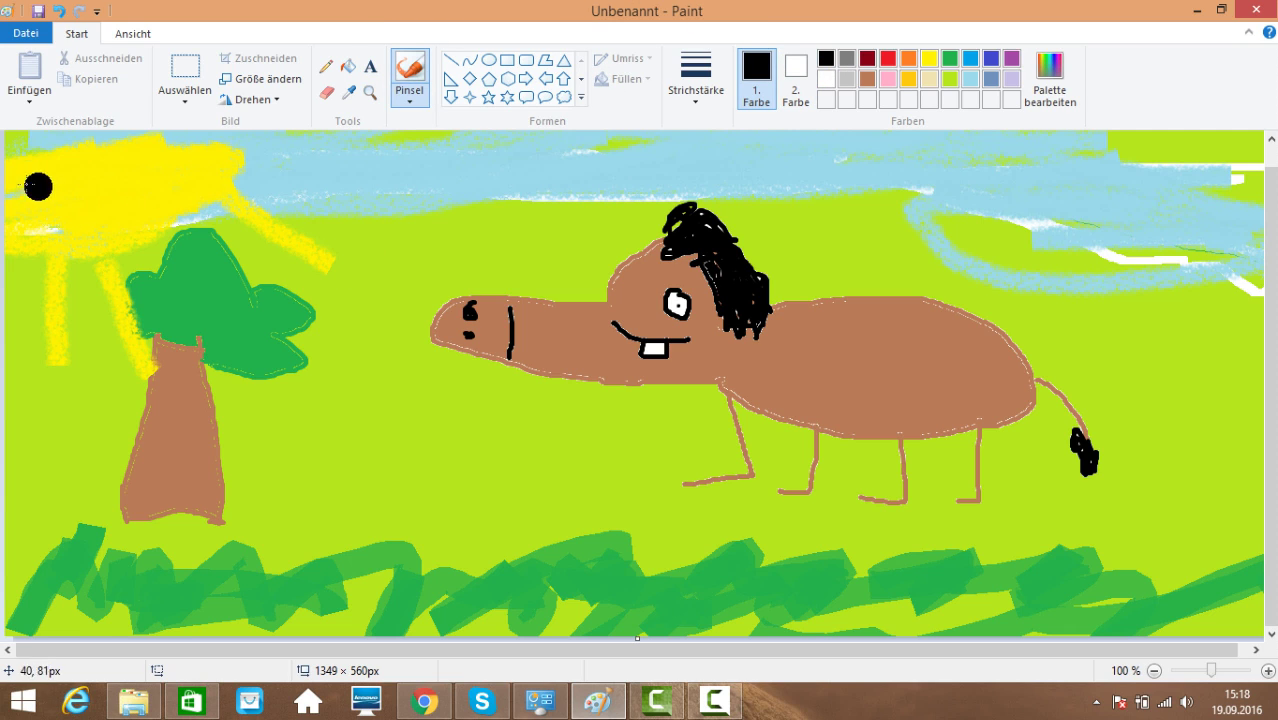
left_click(60, 184)
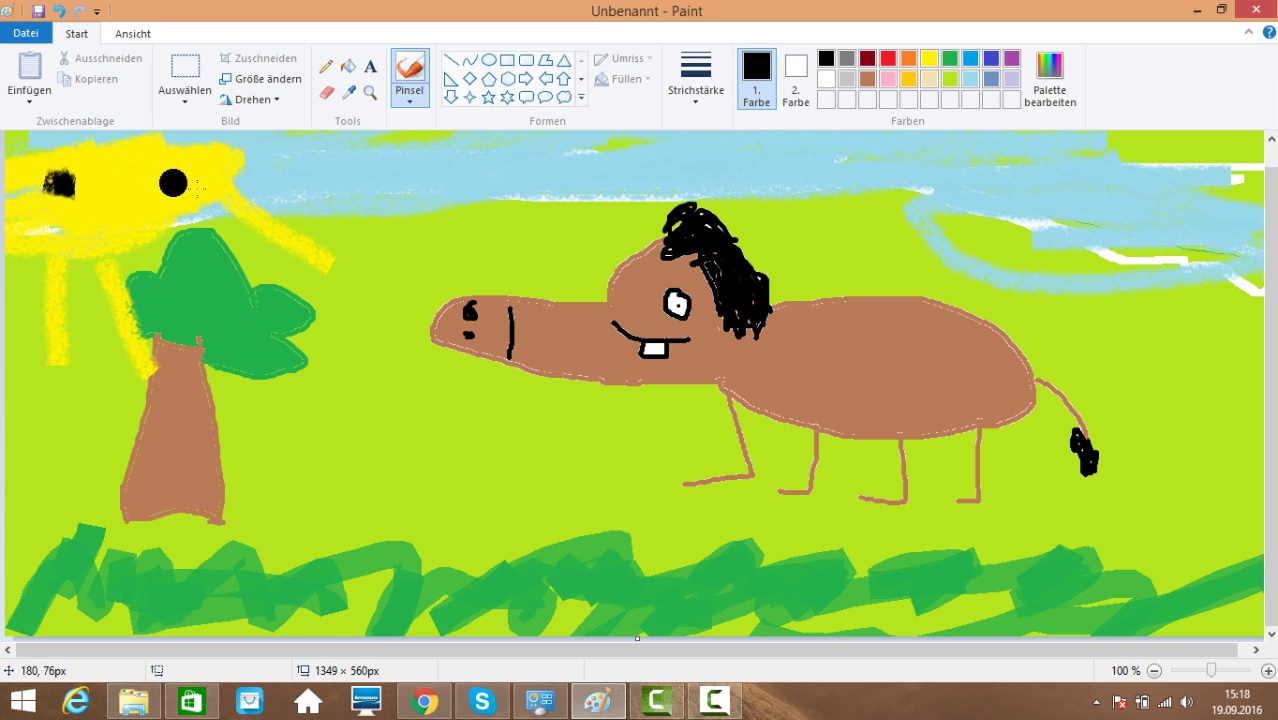
left_click_drag(173, 170, 158, 172)
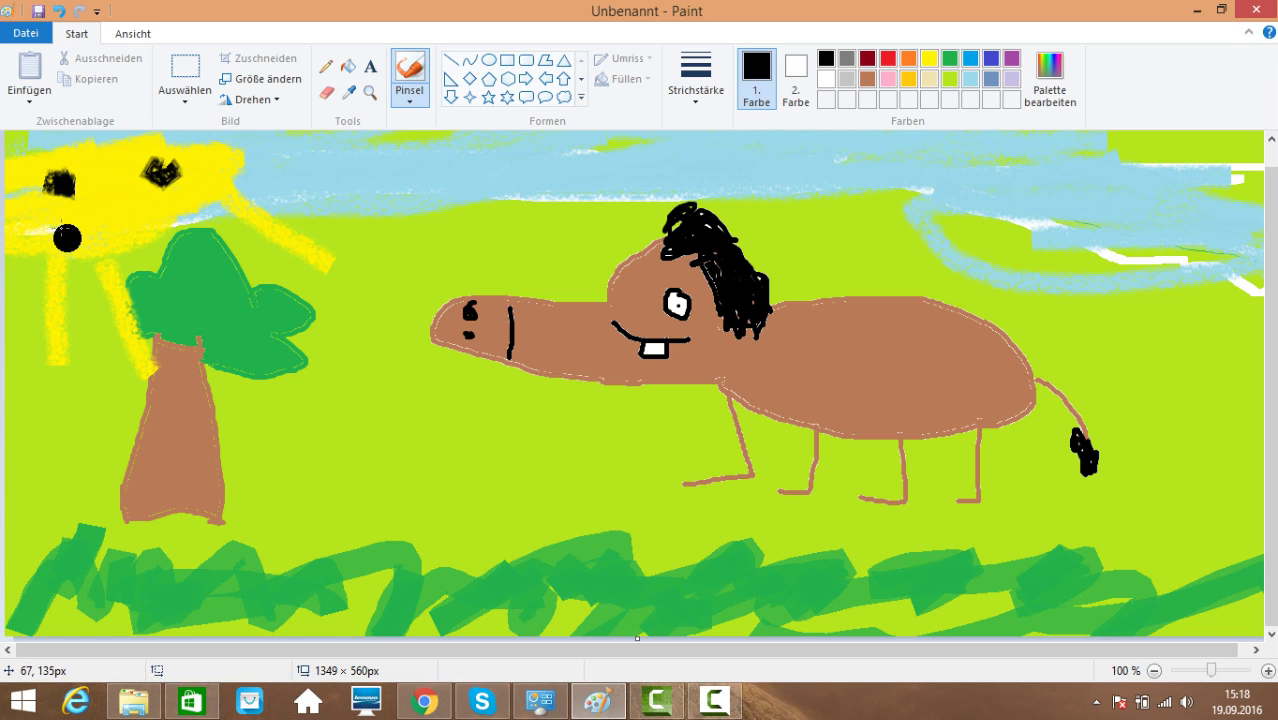
left_click_drag(62, 228, 188, 225)
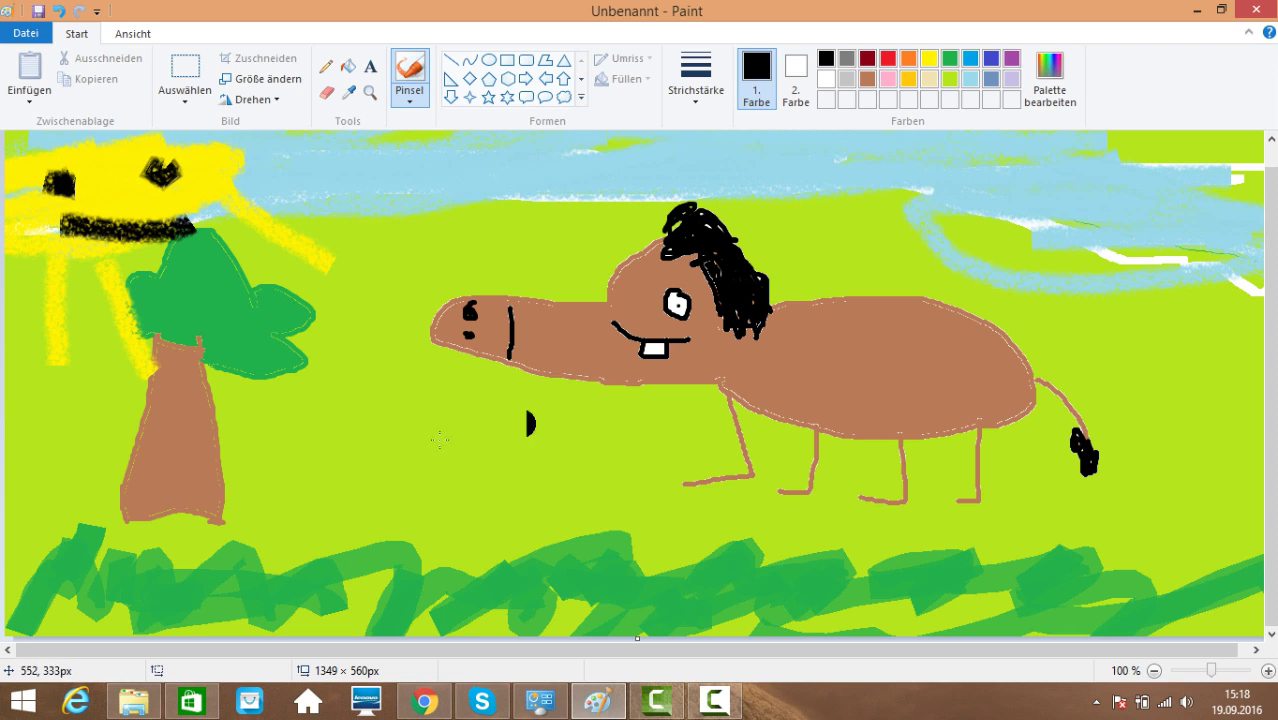
Handwrite "Ich hoffe" in black across the sky above the horse with a thin solid brush
left_click(409, 92)
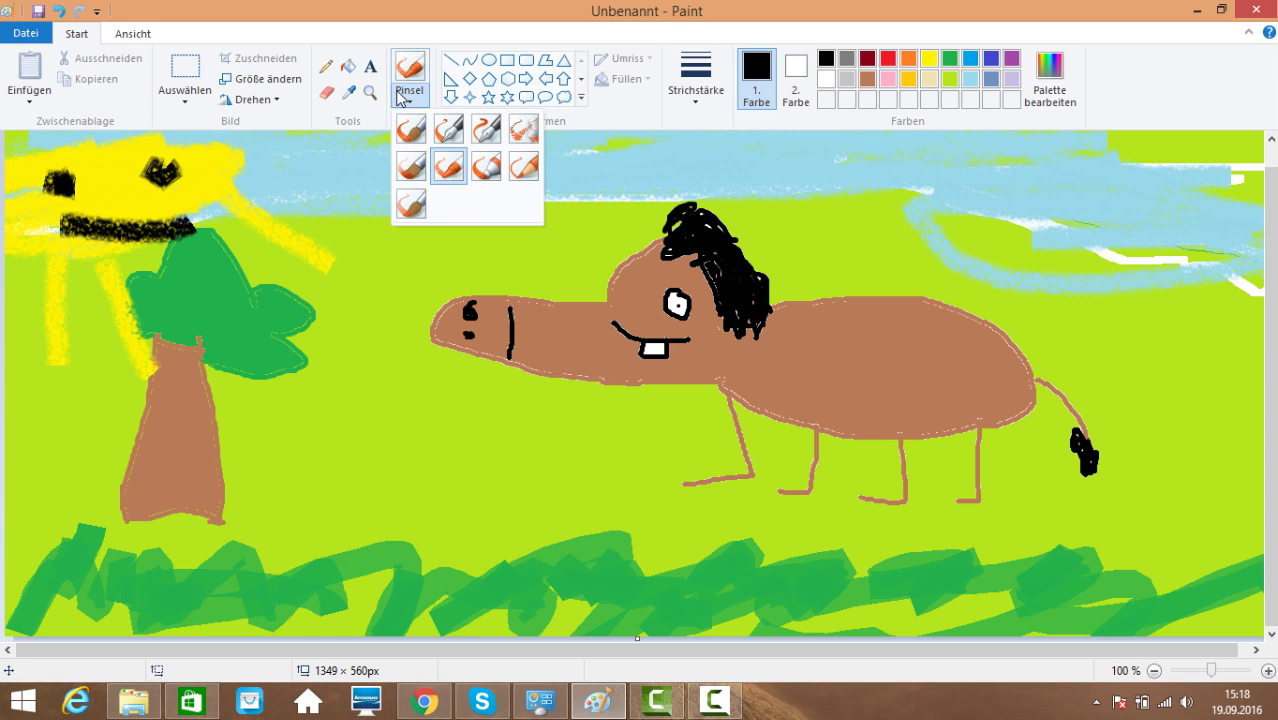
left_click(408, 160)
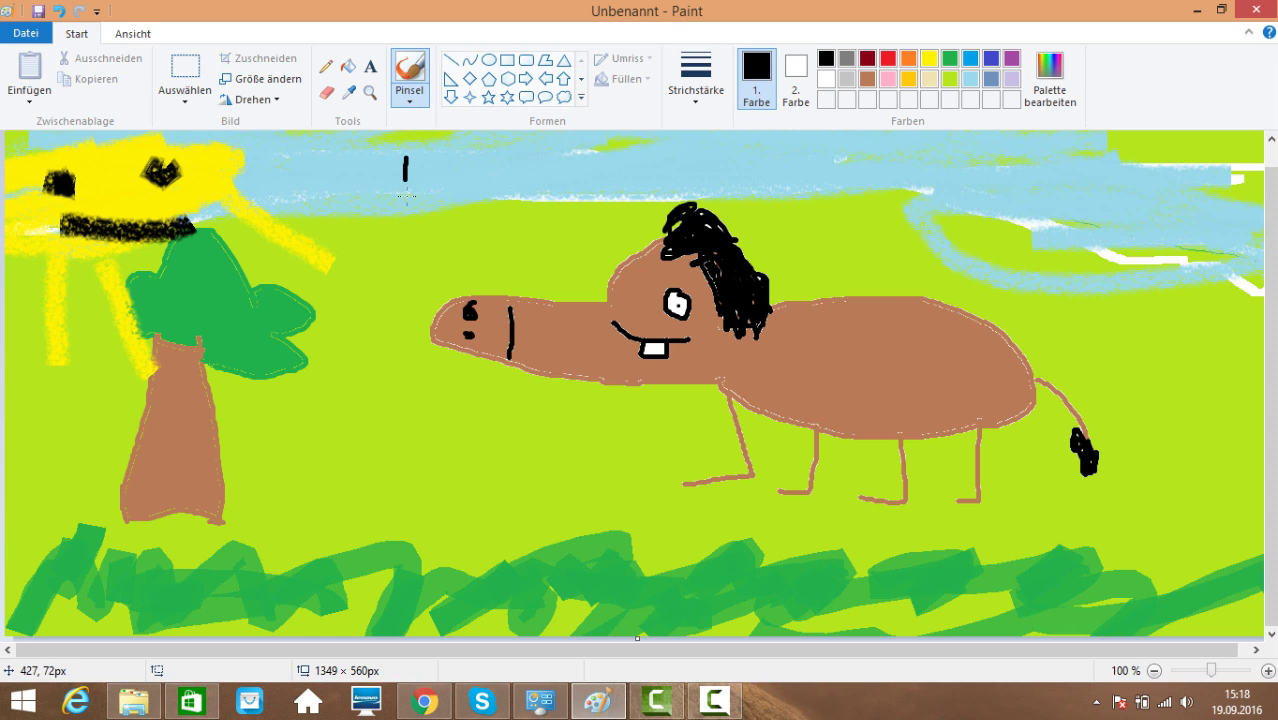
left_click_drag(406, 195, 411, 232)
mouse_move(480, 188)
left_mouse_down()
mouse_move(444, 211)
mouse_move(555, 205)
mouse_move(566, 228)
left_mouse_up()
mouse_move(624, 136)
left_mouse_down()
mouse_move(648, 205)
mouse_move(713, 210)
mouse_move(768, 181)
left_mouse_up()
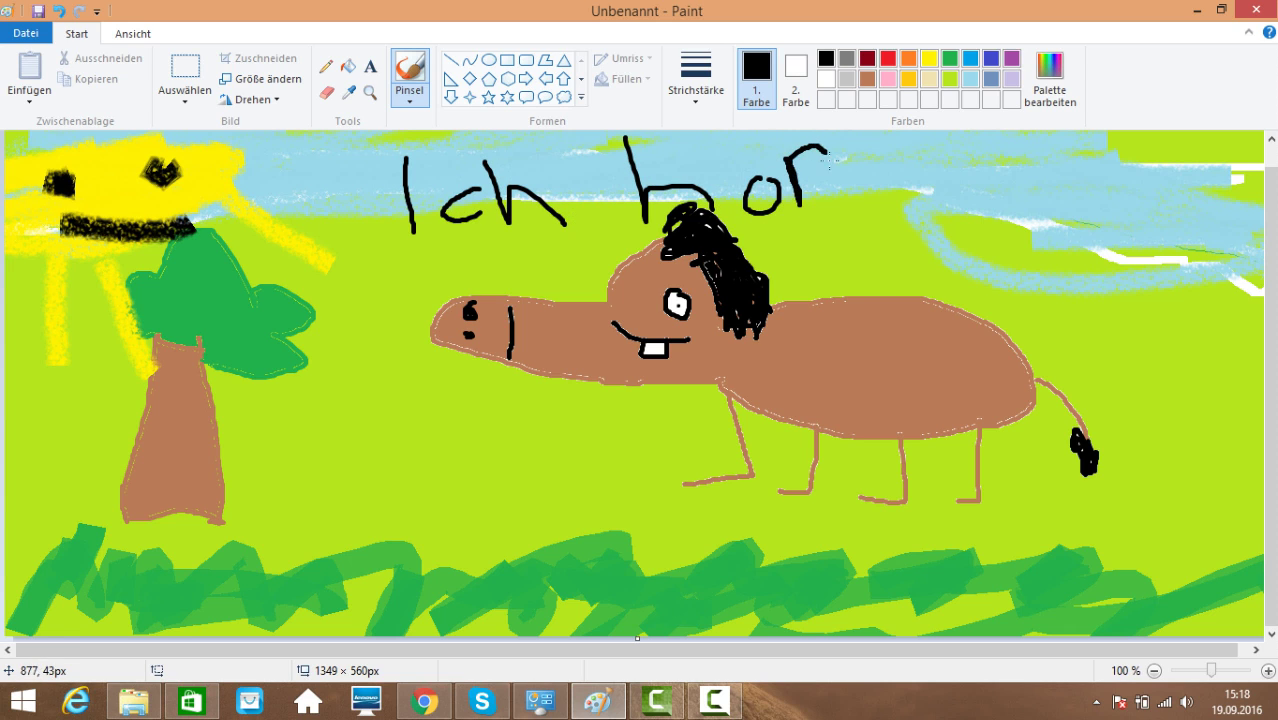
mouse_move(866, 210)
left_mouse_down()
mouse_move(919, 181)
mouse_move(901, 185)
mouse_move(968, 213)
left_mouse_up()
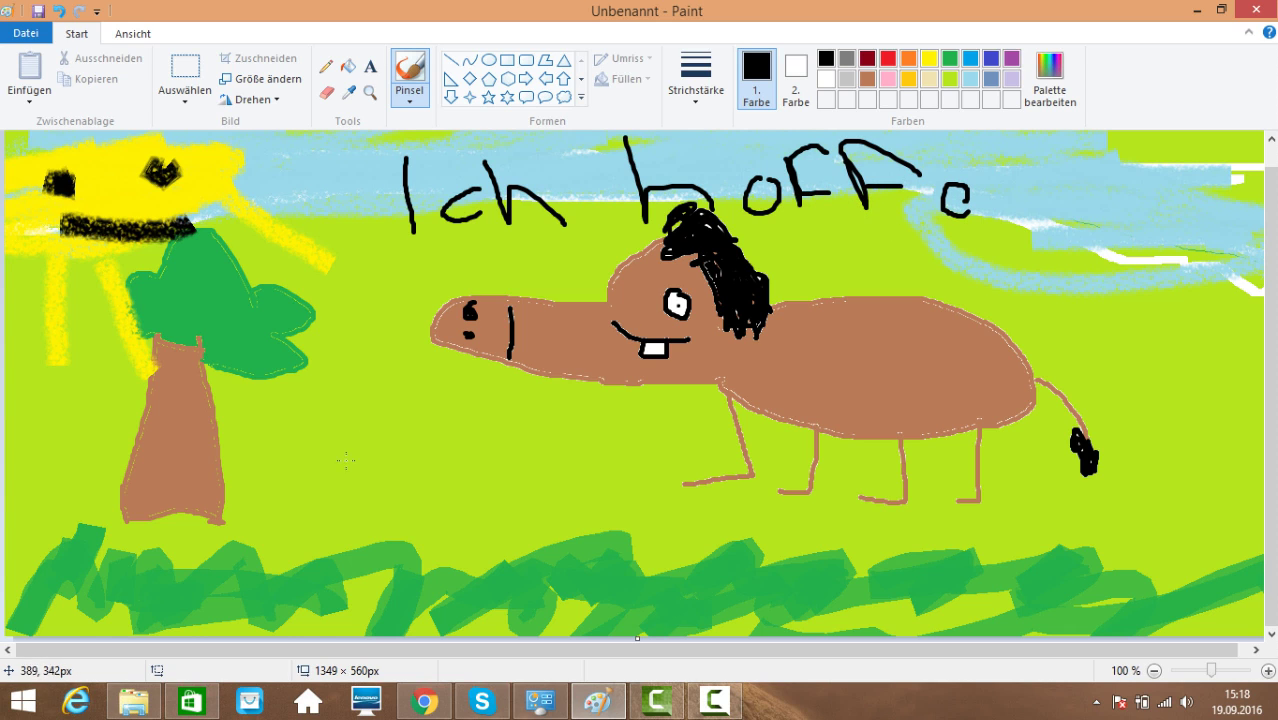
Handwrite "dir gefällt" in black, running from beside the tree trunk to below the horse's legs
left_click_drag(336, 461, 347, 472)
left_click_drag(365, 419, 364, 453)
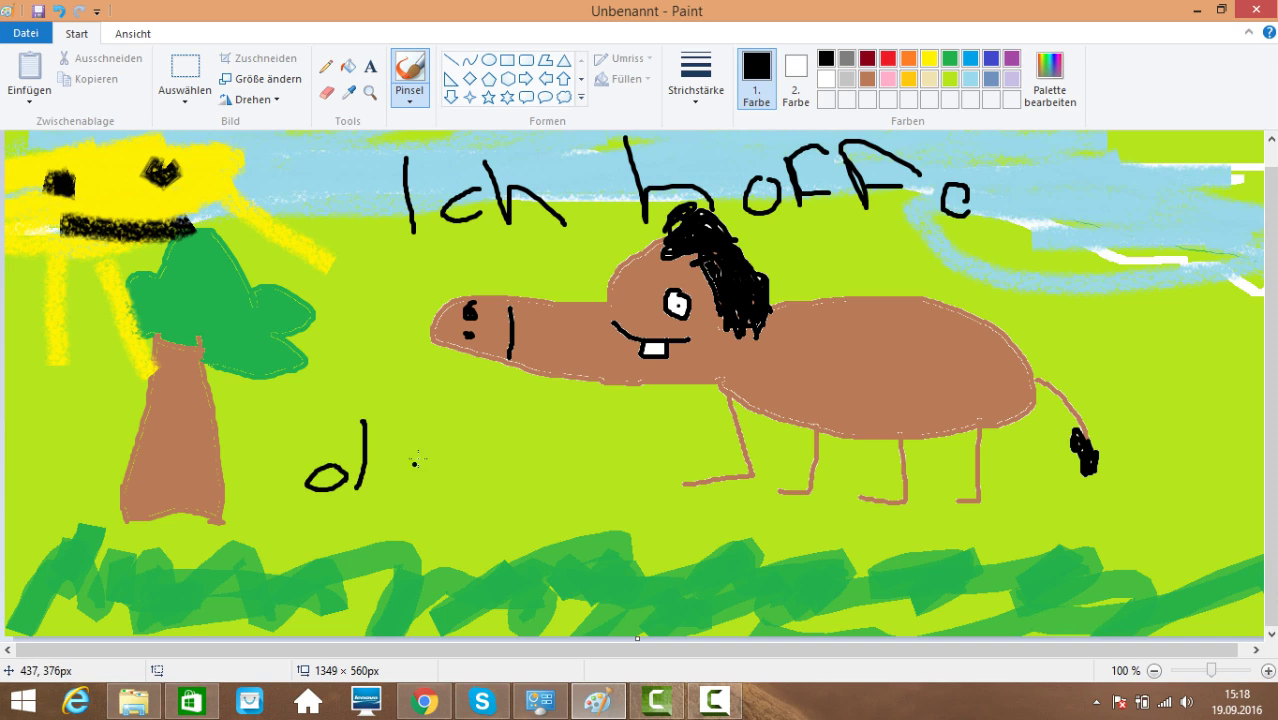
left_click_drag(423, 393, 460, 404)
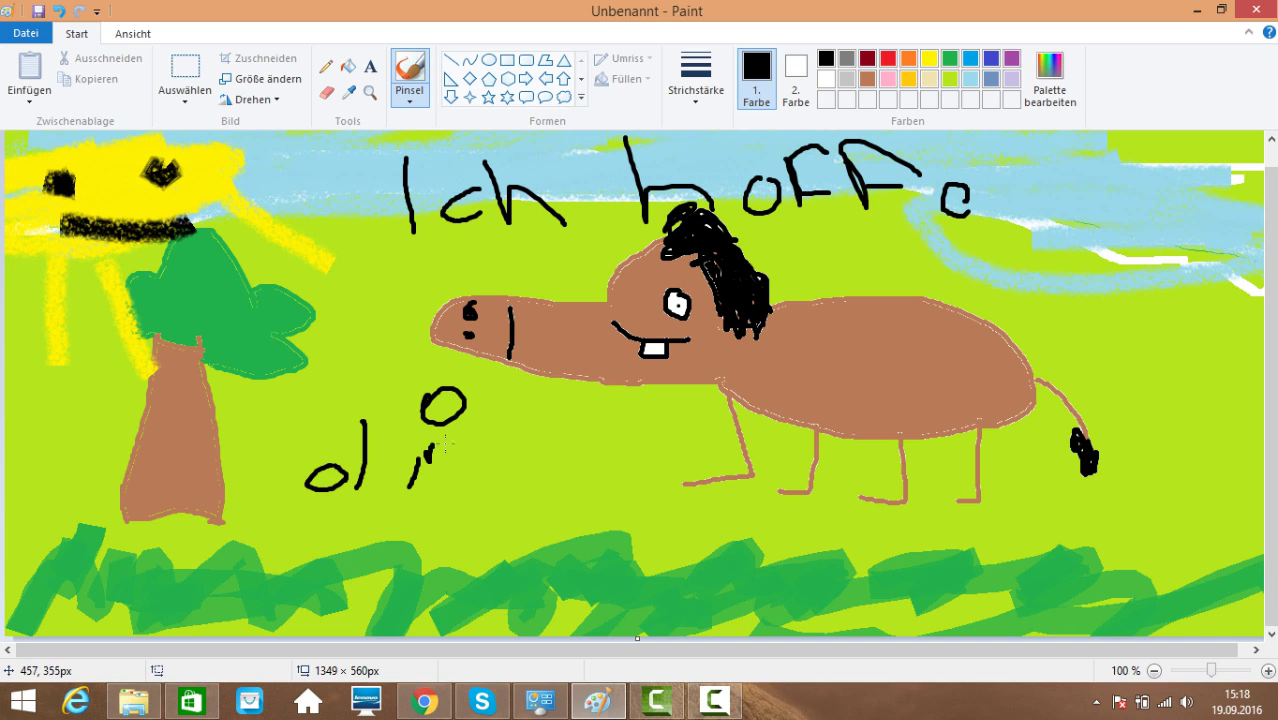
mouse_move(573, 469)
left_mouse_down()
mouse_move(556, 492)
mouse_move(574, 519)
mouse_move(549, 517)
mouse_move(660, 518)
left_mouse_up()
left_click_drag(640, 471, 672, 568)
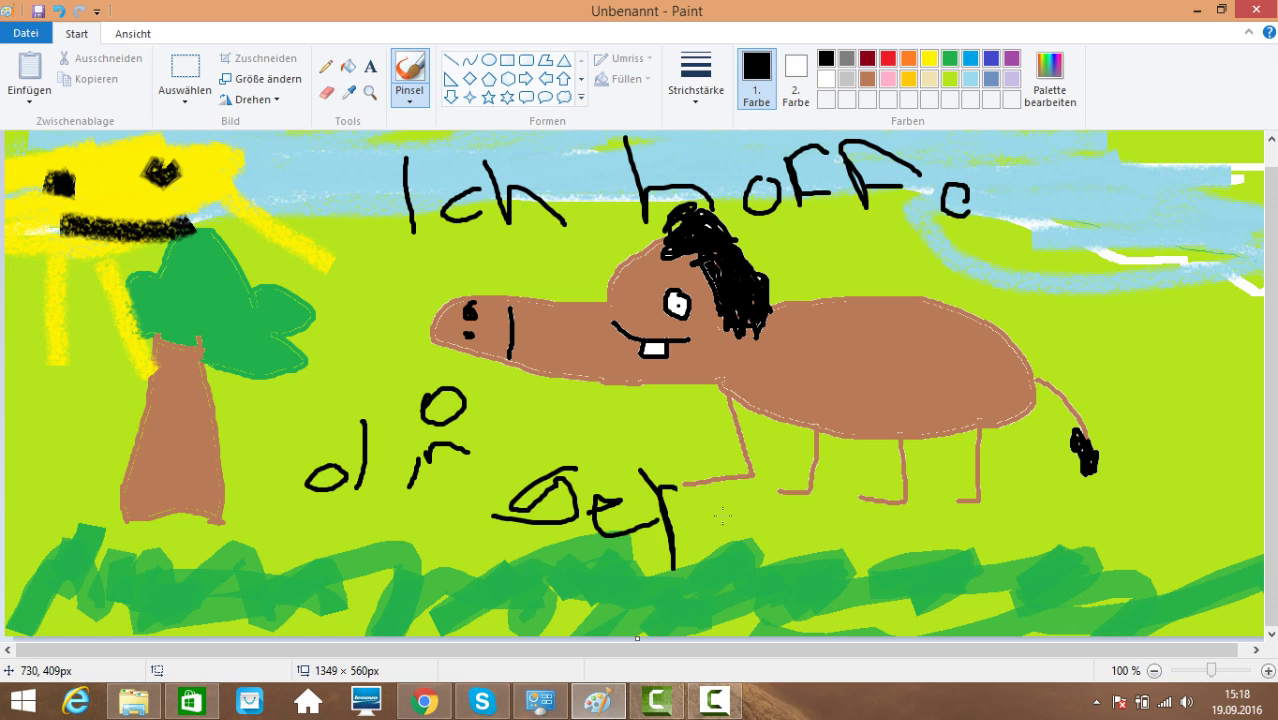
left_click_drag(672, 488, 748, 544)
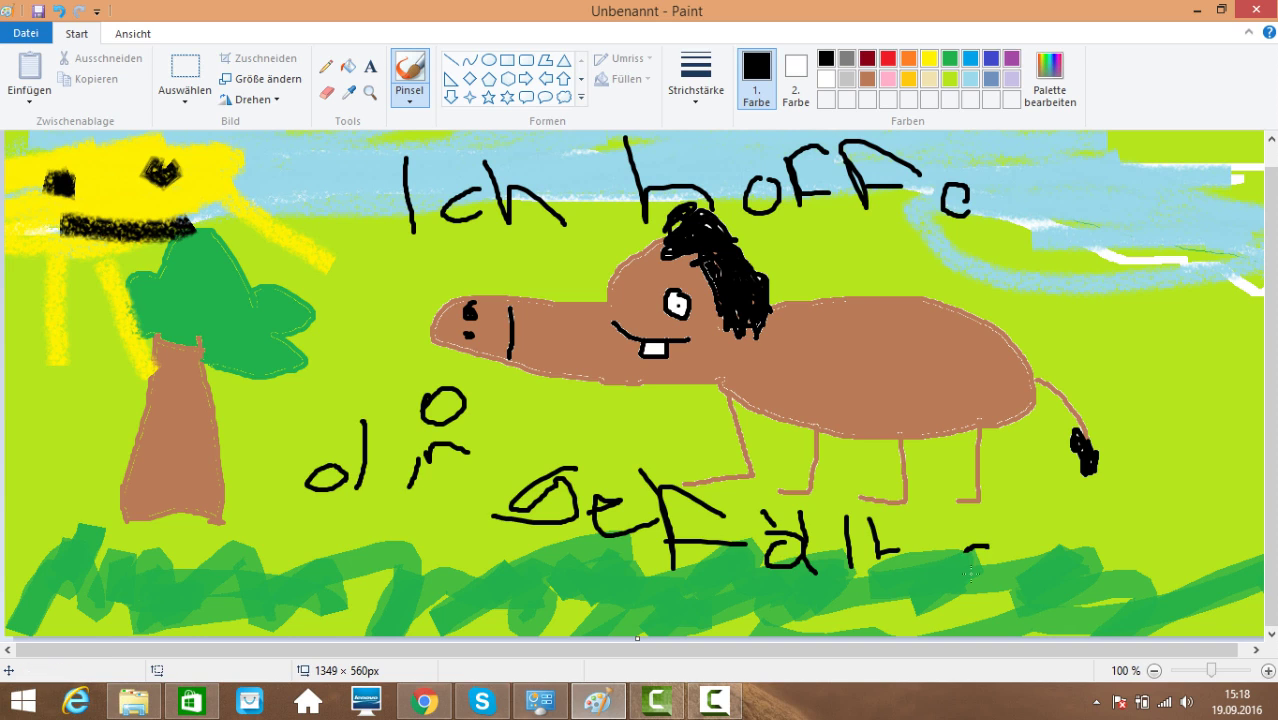
Handwrite "die" in black after "gefällt" and start the next word with "Fei" over the grass below
left_click_drag(980, 536, 1006, 614)
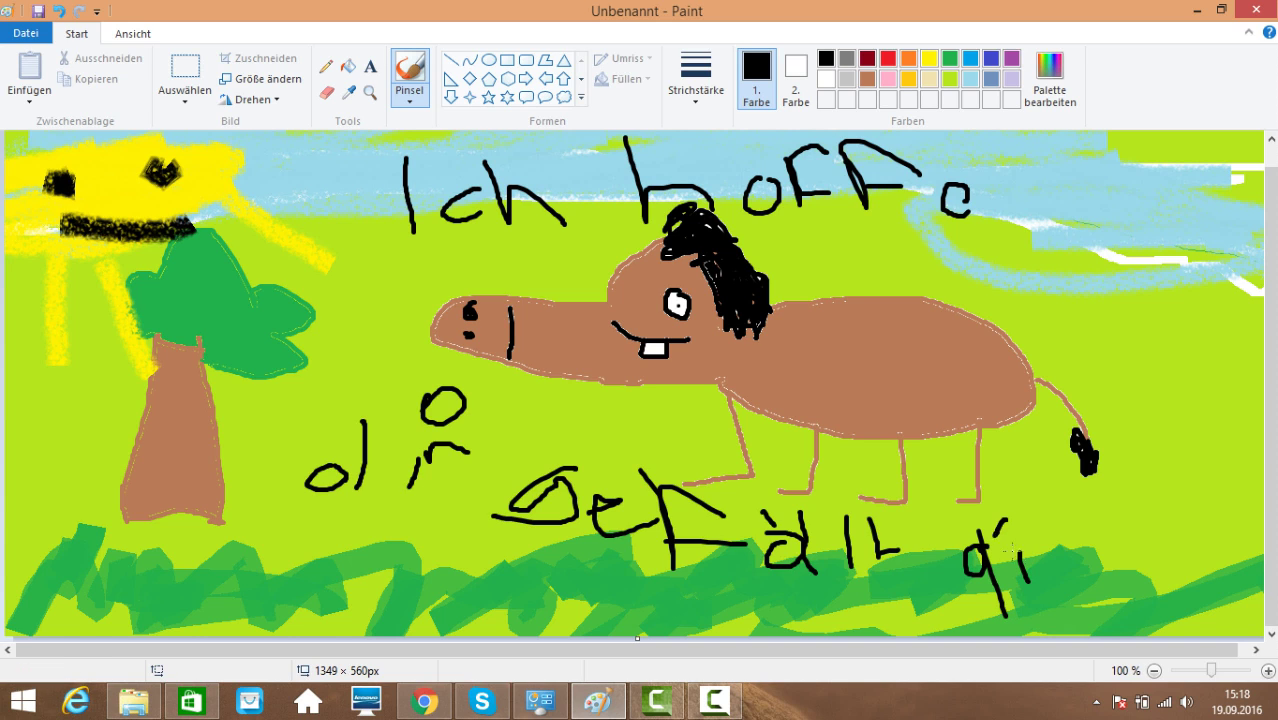
left_click_drag(1012, 548, 992, 512)
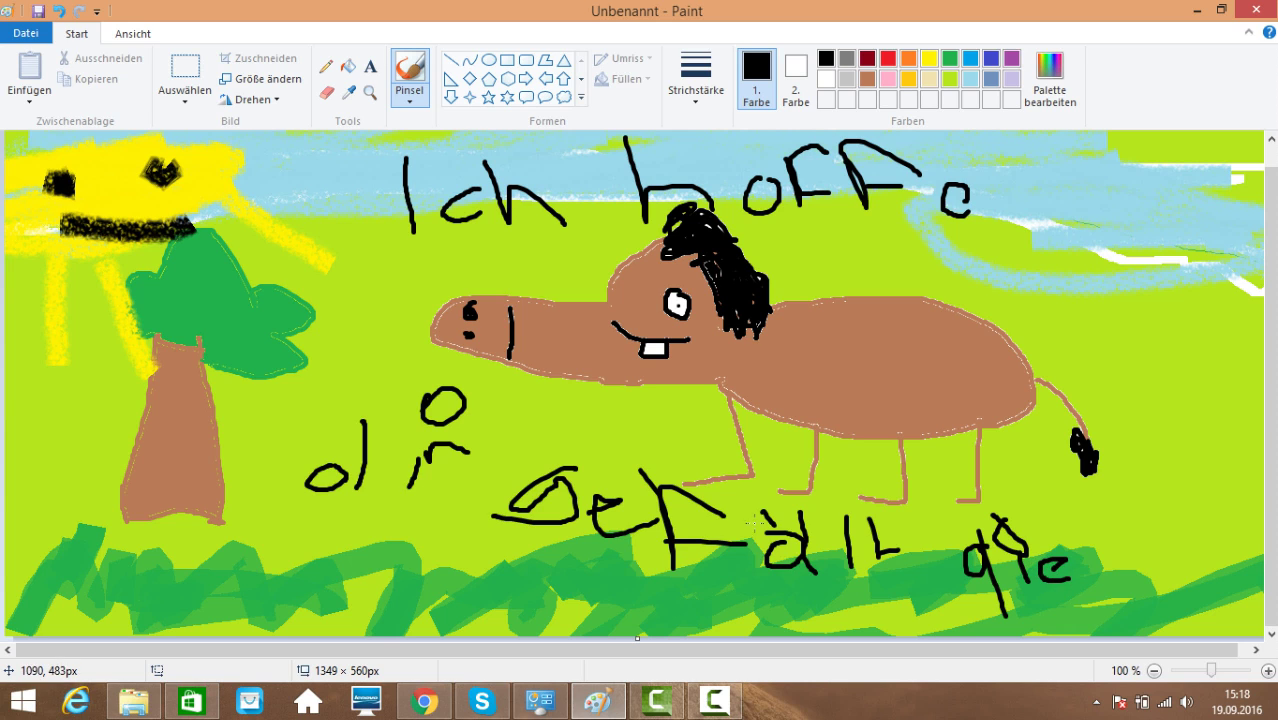
left_click_drag(361, 562, 507, 601)
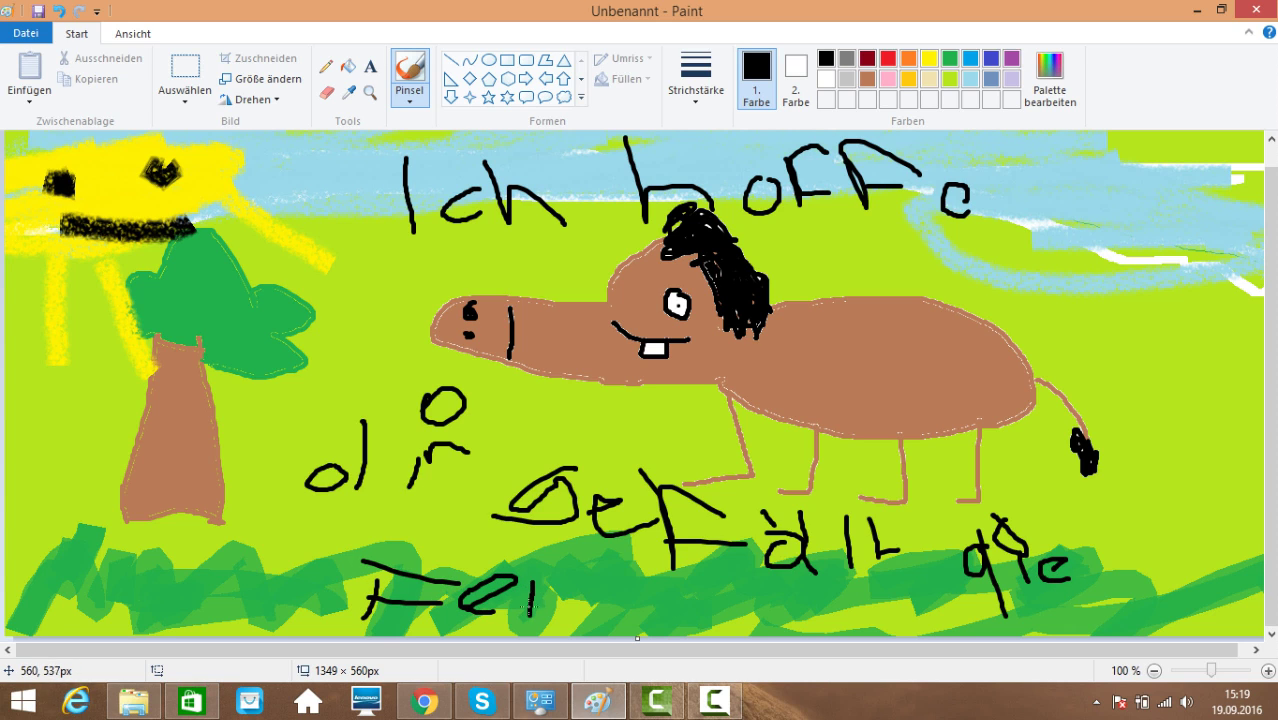